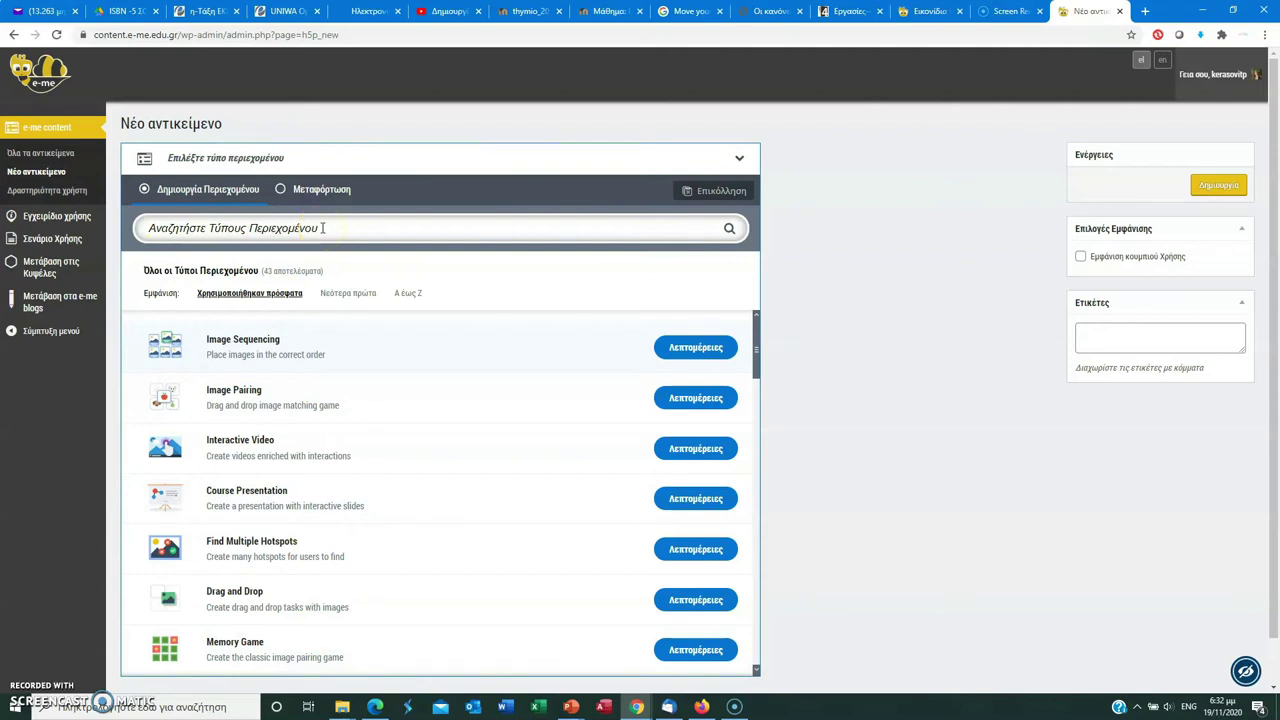
Step: Create a Memory Game content item and title it "Από τι φτιάχνεται..."
click(312, 648)
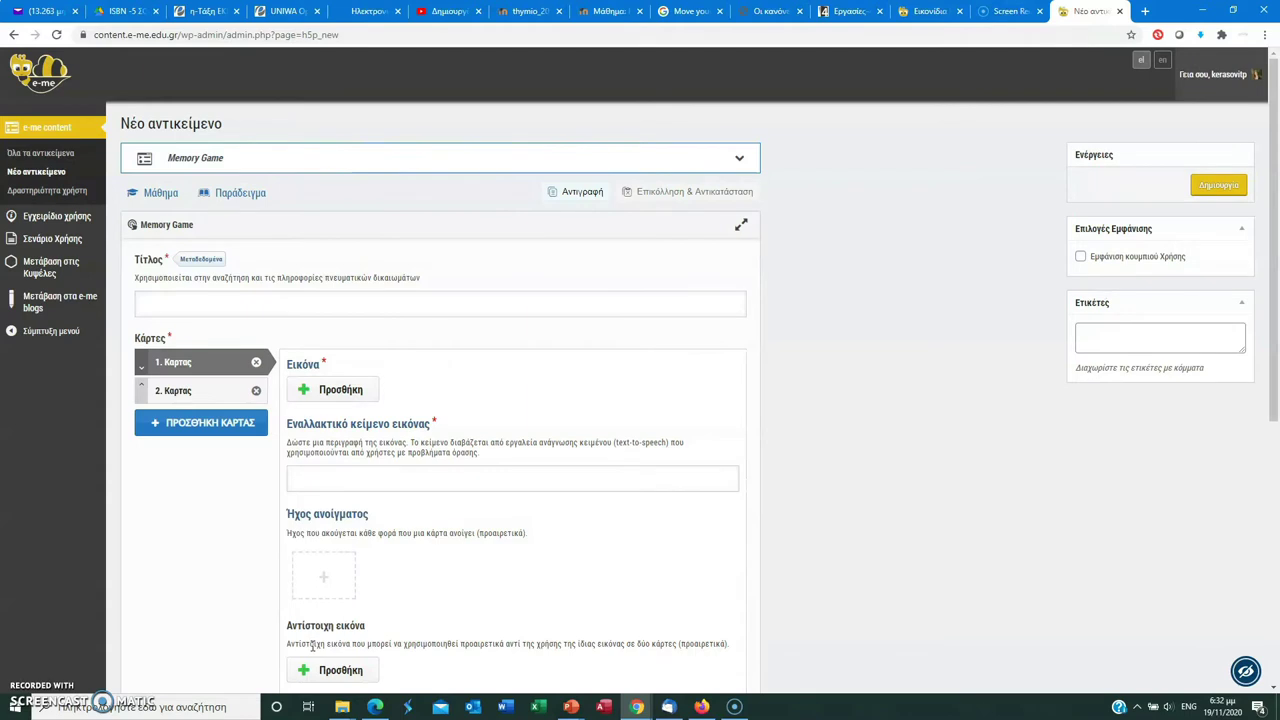
drag(1276, 222, 1276, 278)
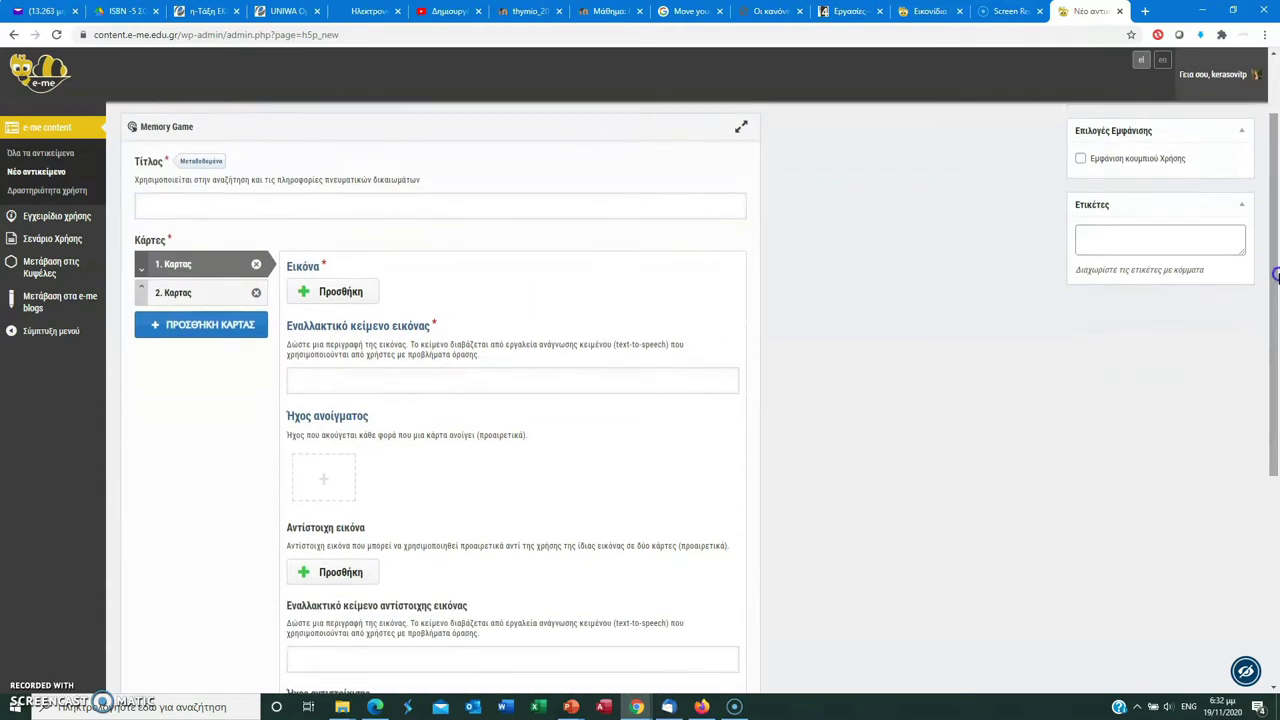
click(637, 206)
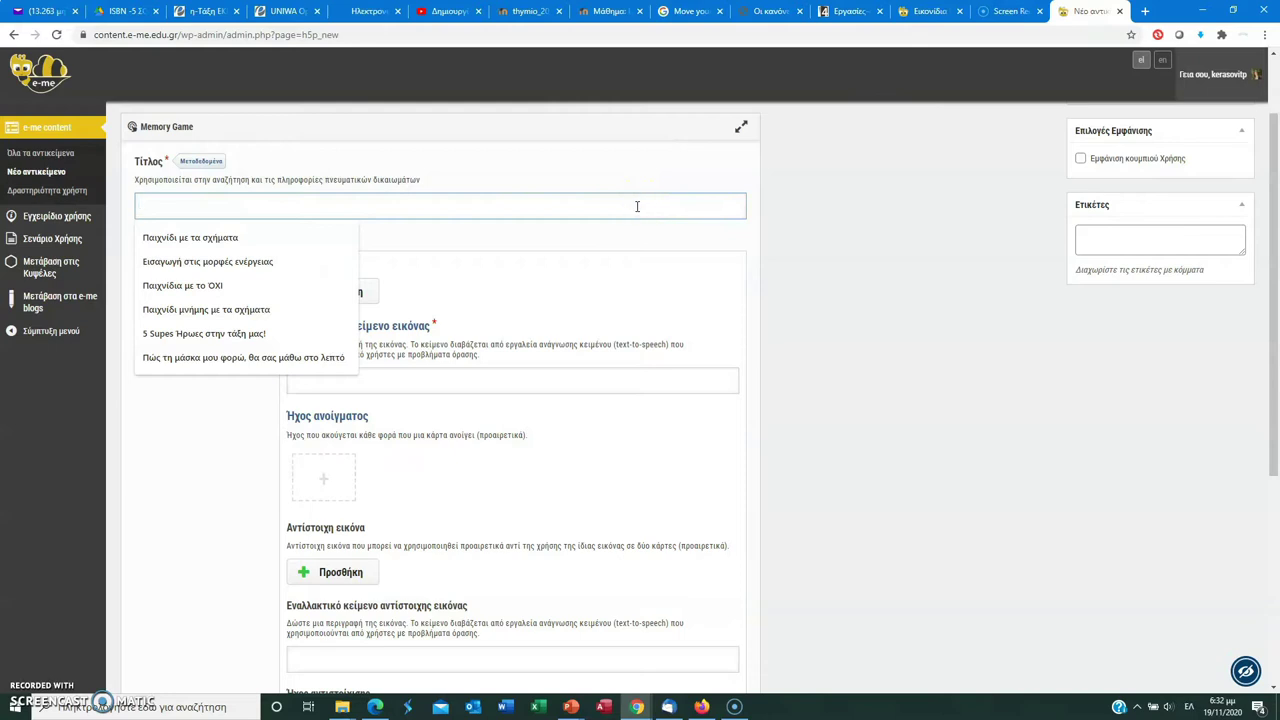
text(Από τι φτιάχνεται...)
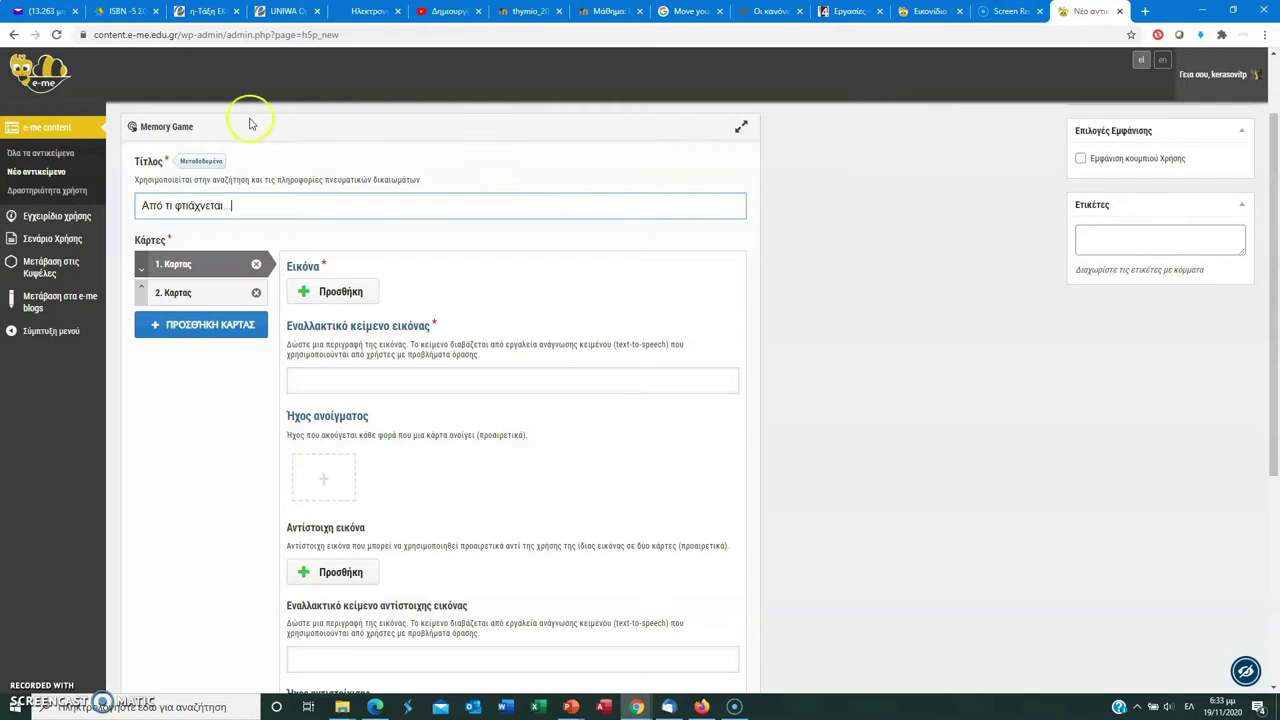
Step: Open the game's metadata and set its license to Attribution-NonCommercial-NoDerivs (CC BY-NC-ND)
click(205, 162)
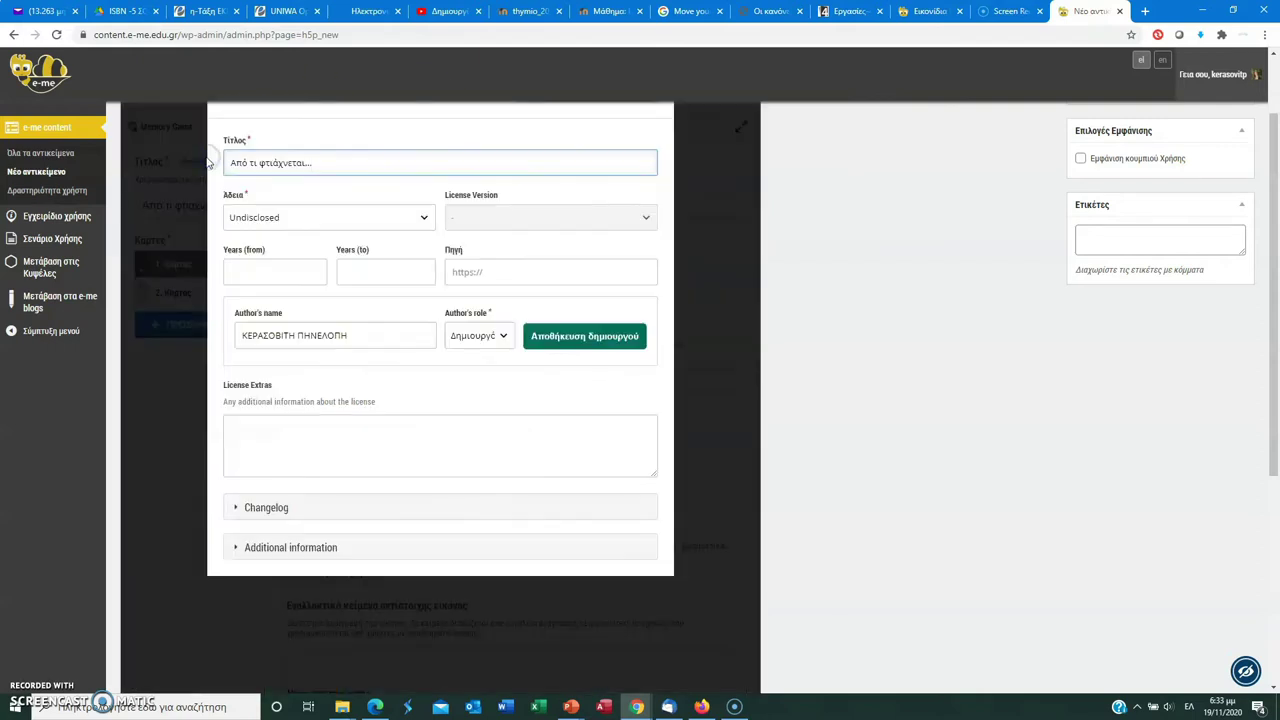
drag(1273, 352, 1273, 276)
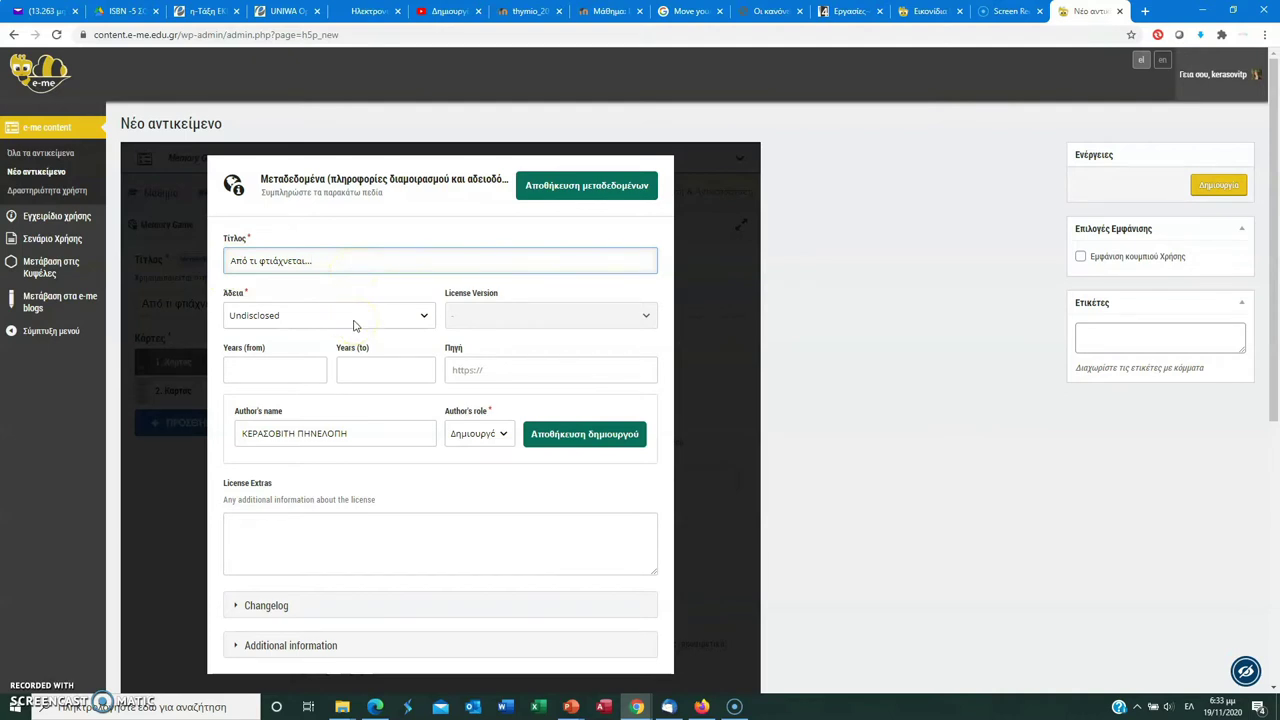
click(354, 320)
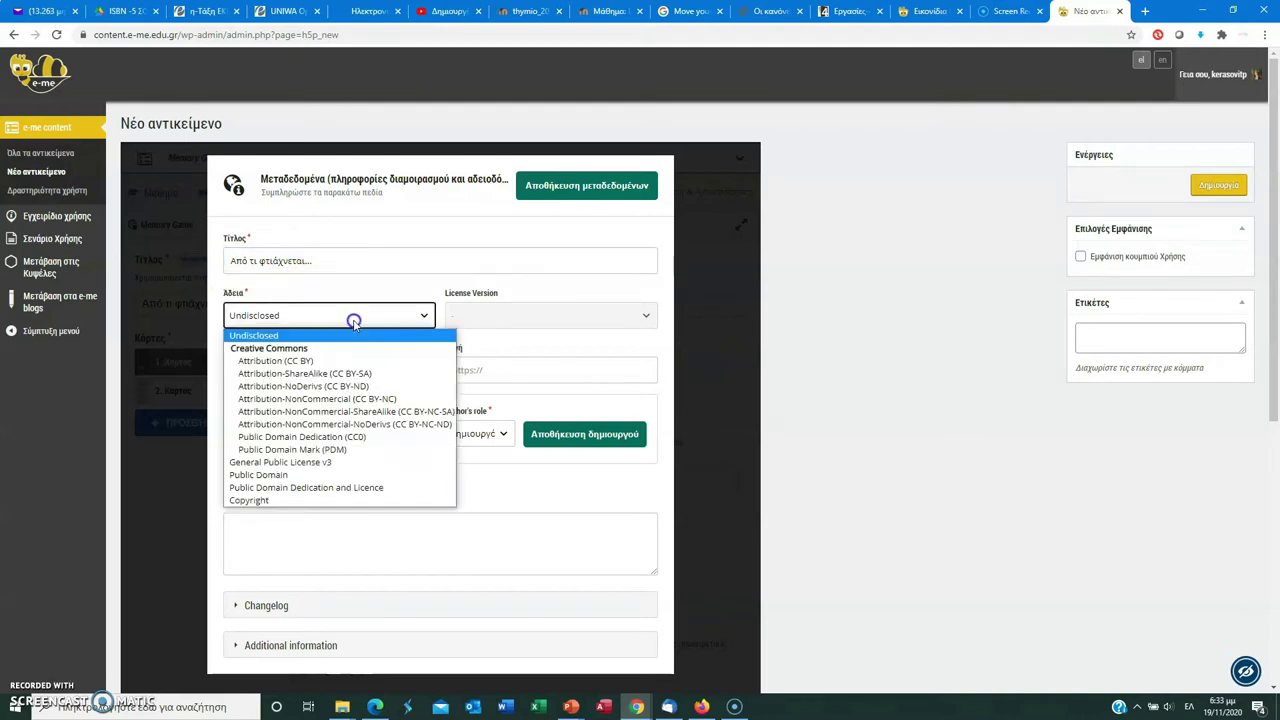
click(414, 425)
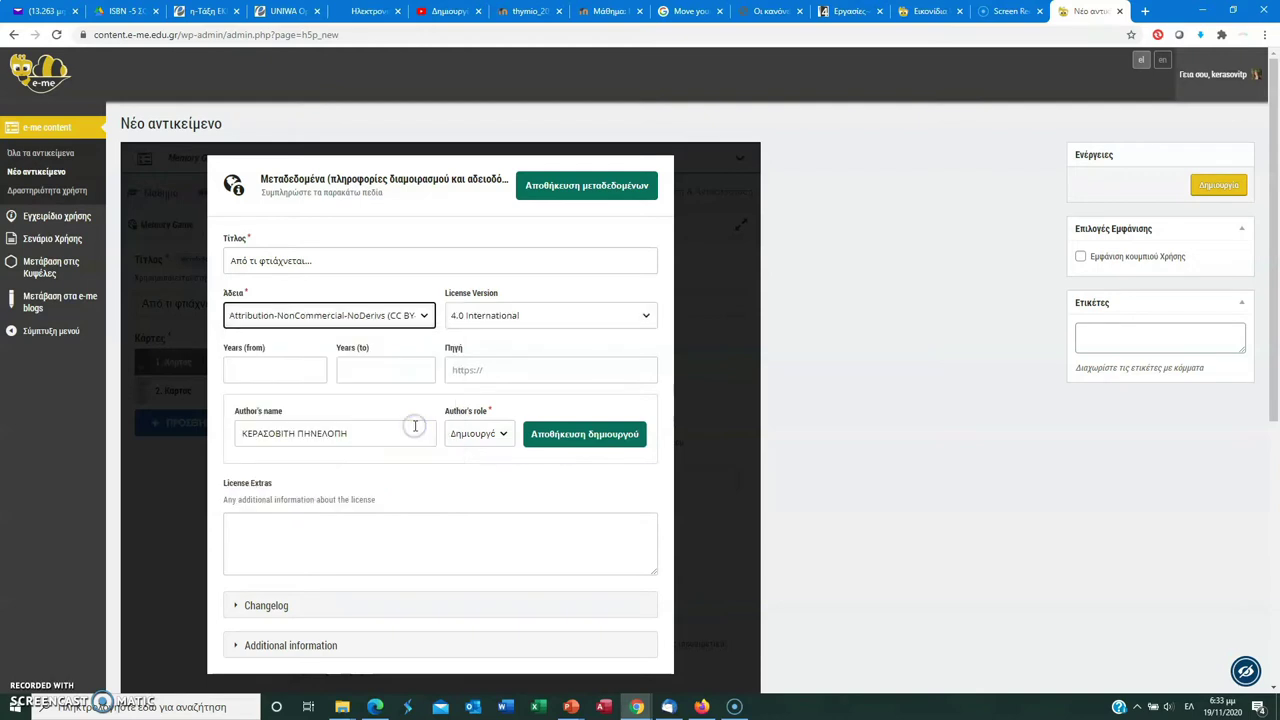
Step: Set the metadata's starting year to 2020, add the prefilled author as creator, and save the metadata
click(277, 378)
text(2020)
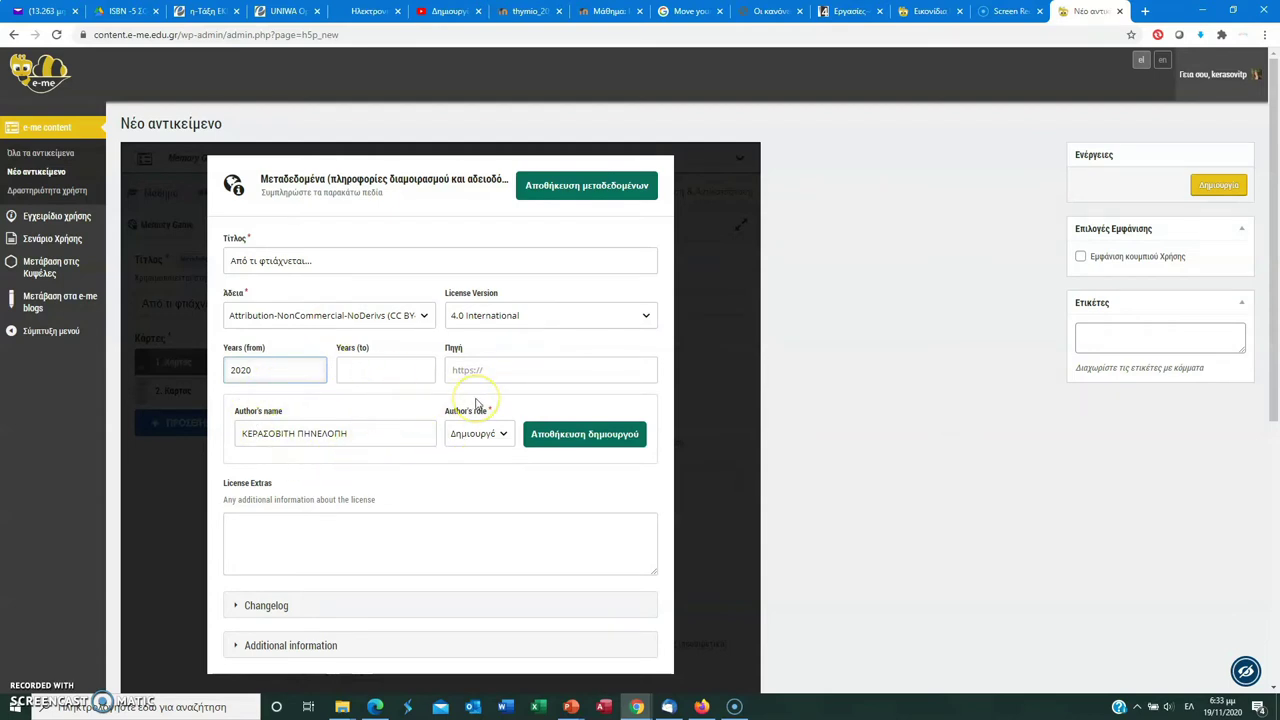
click(583, 437)
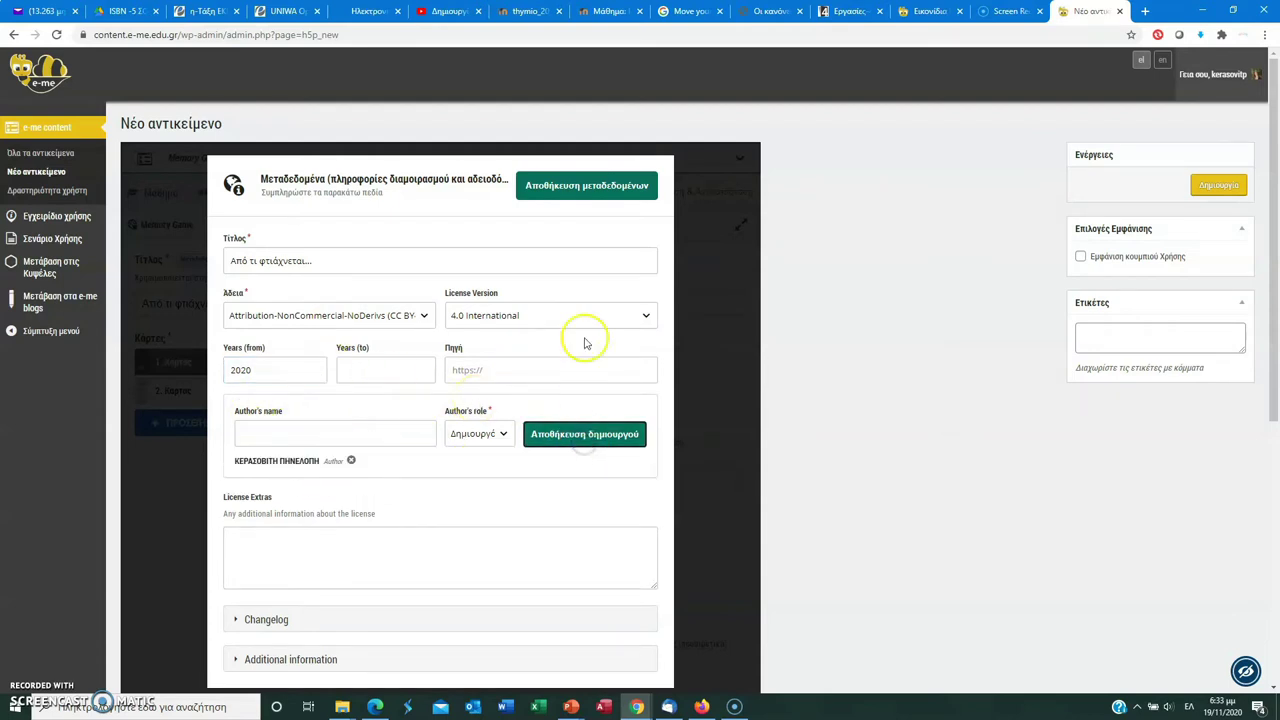
click(584, 188)
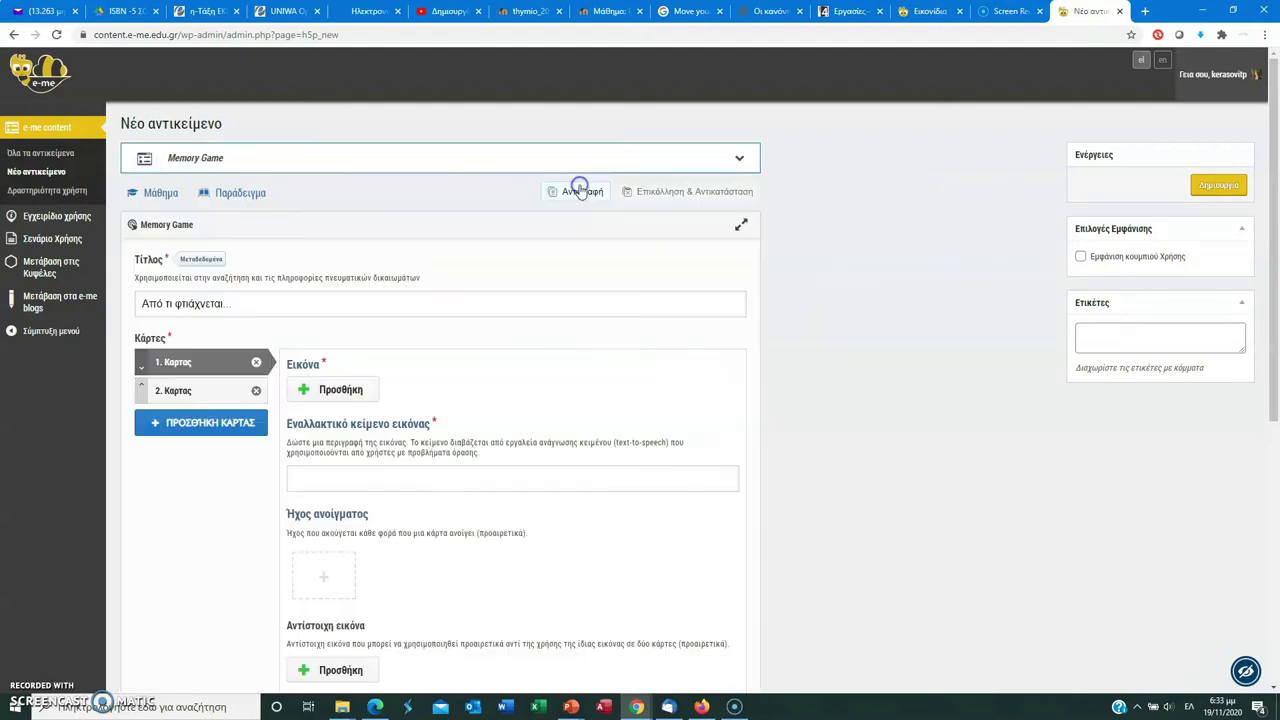
Step: Add the image bunch-of-grapes-161763_960_720 from the 03-Memory game folder as the first card's picture
drag(1276, 197, 1276, 273)
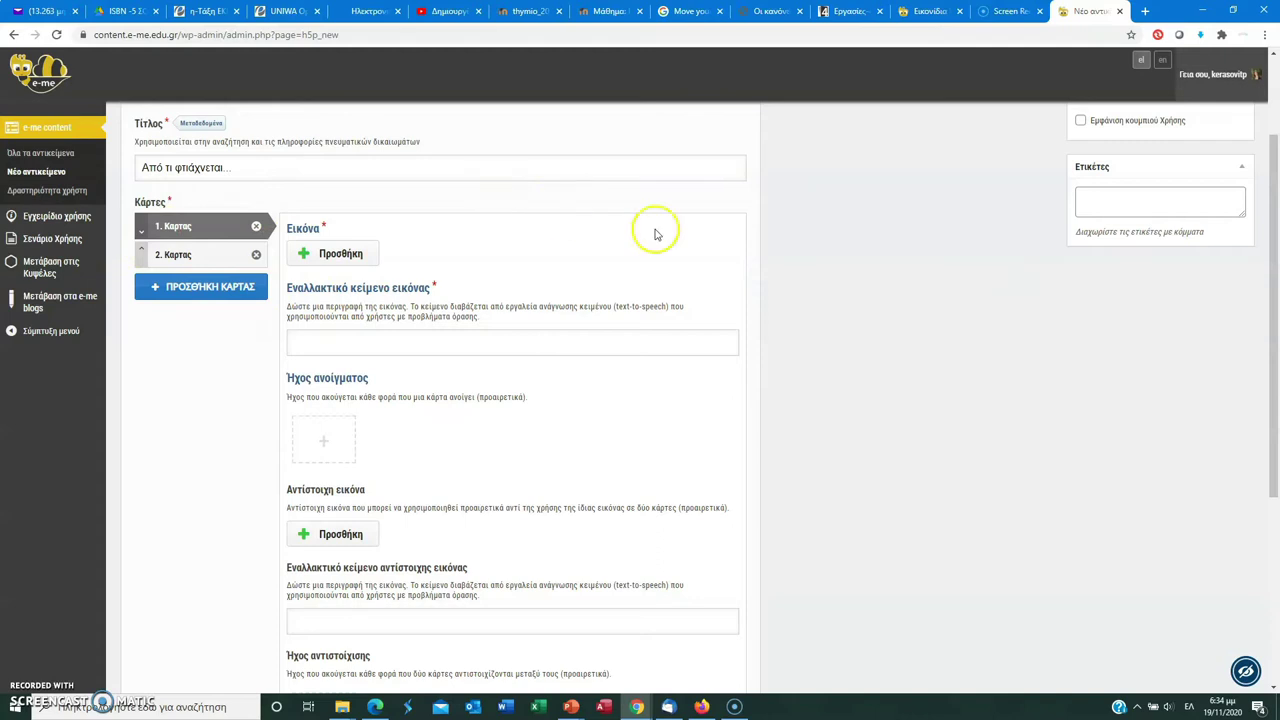
drag(1275, 265, 1275, 291)
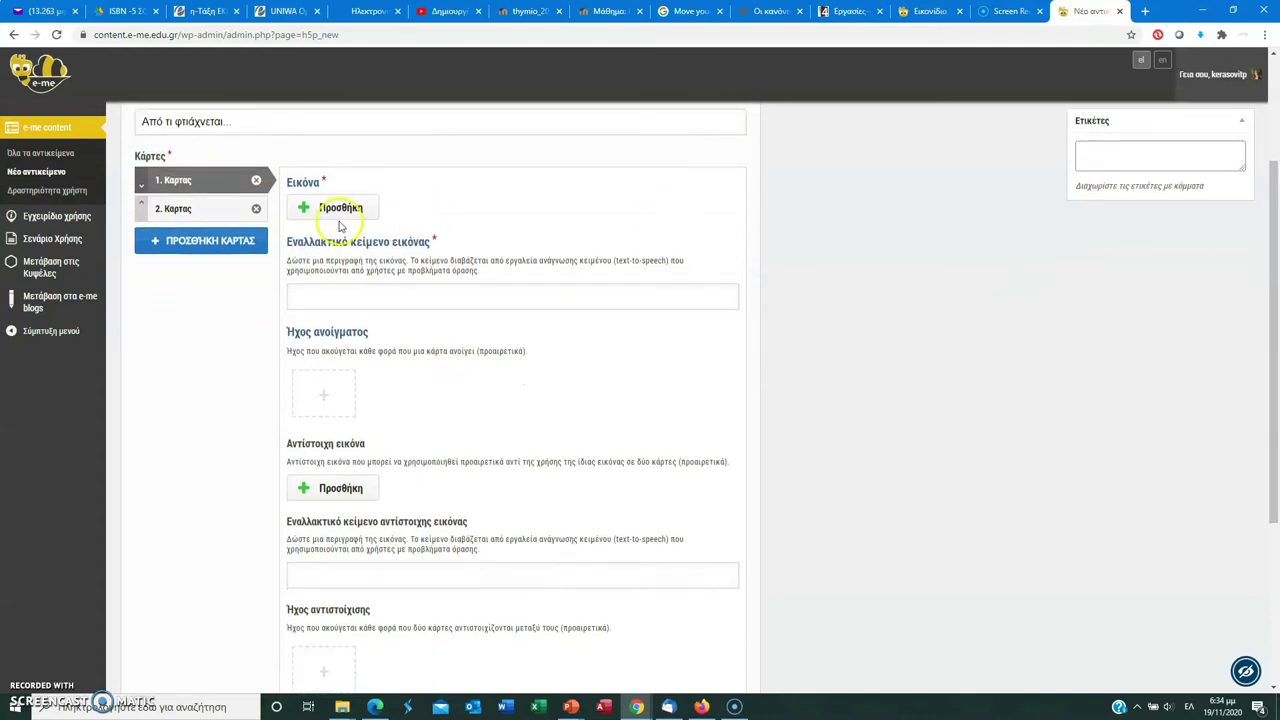
click(330, 210)
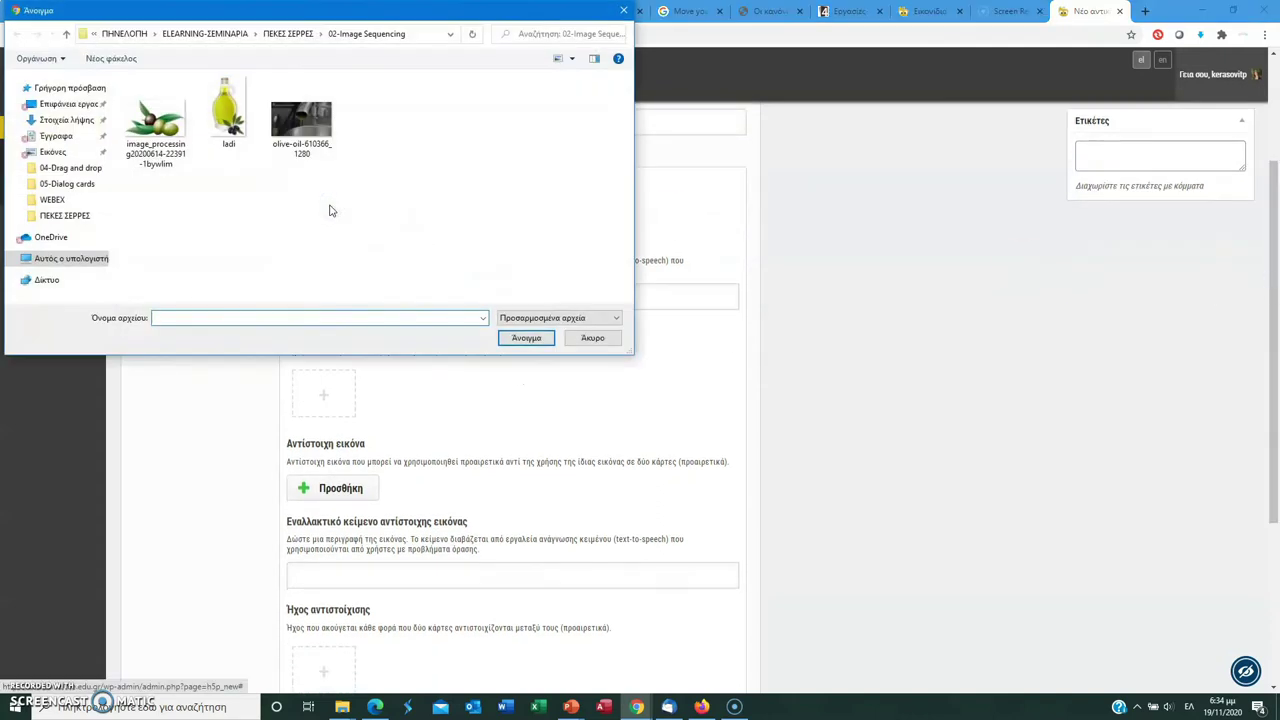
click(288, 33)
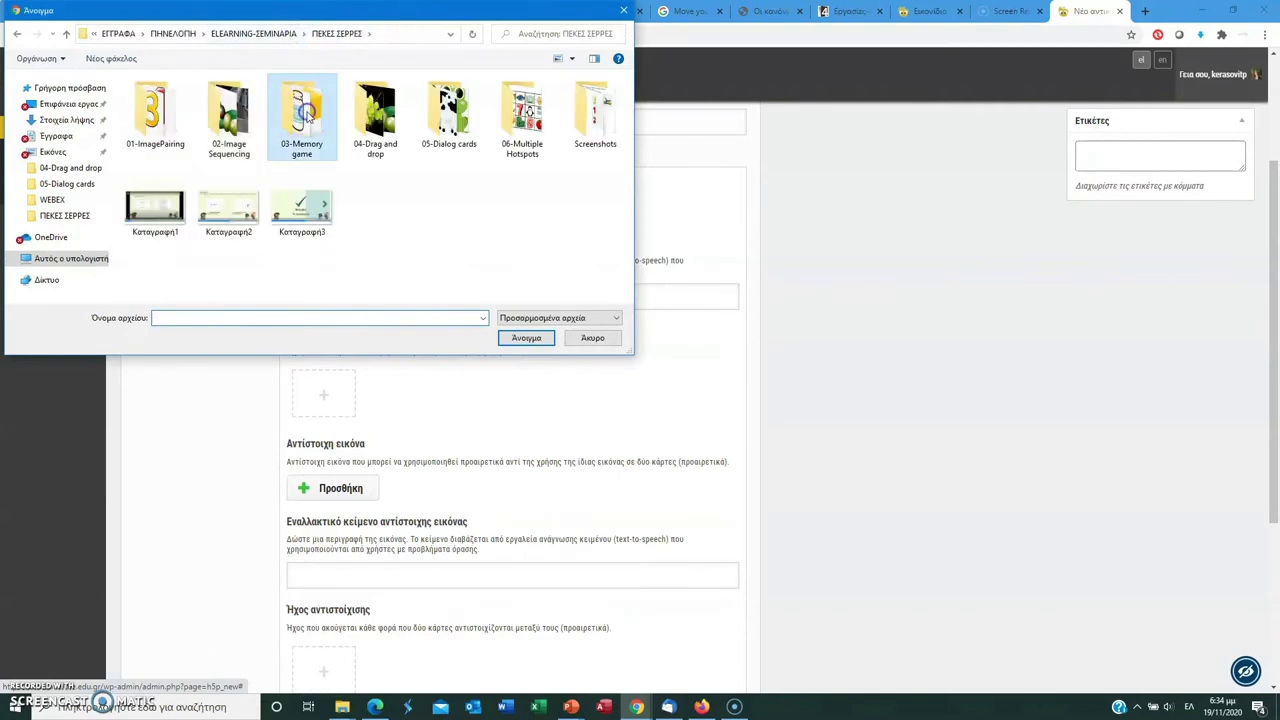
double_click(302, 114)
click(155, 112)
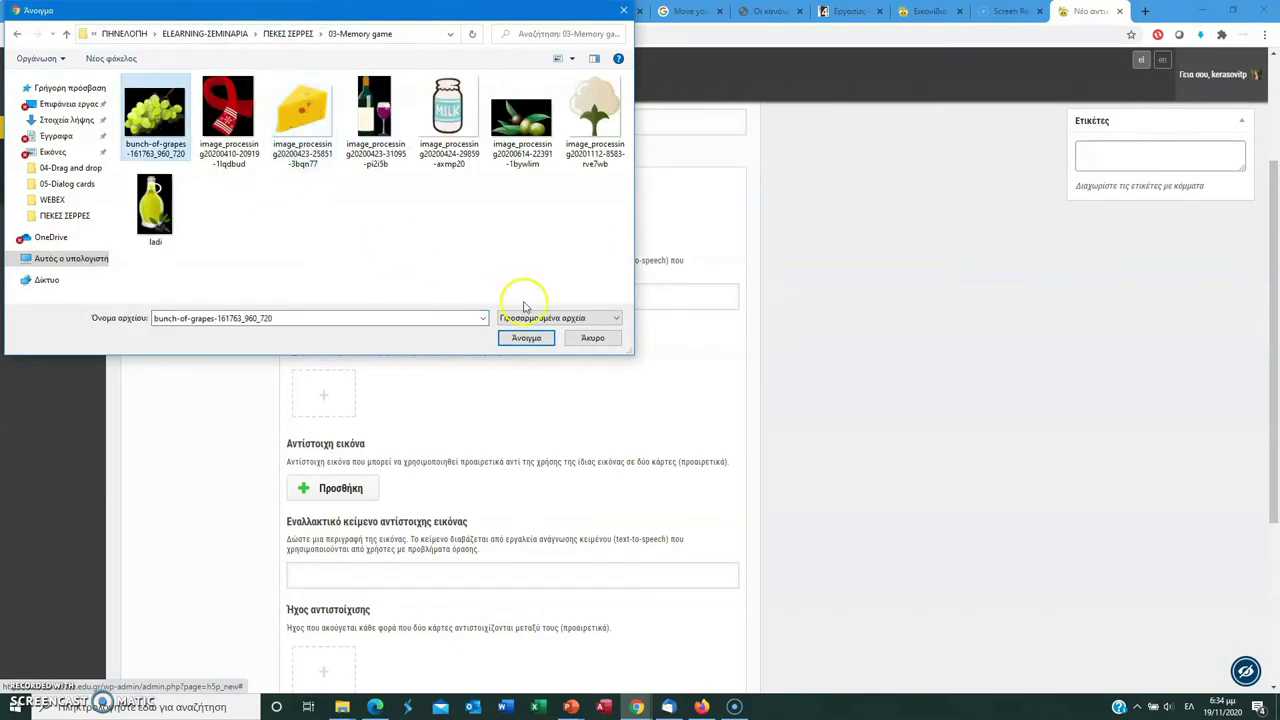
click(526, 340)
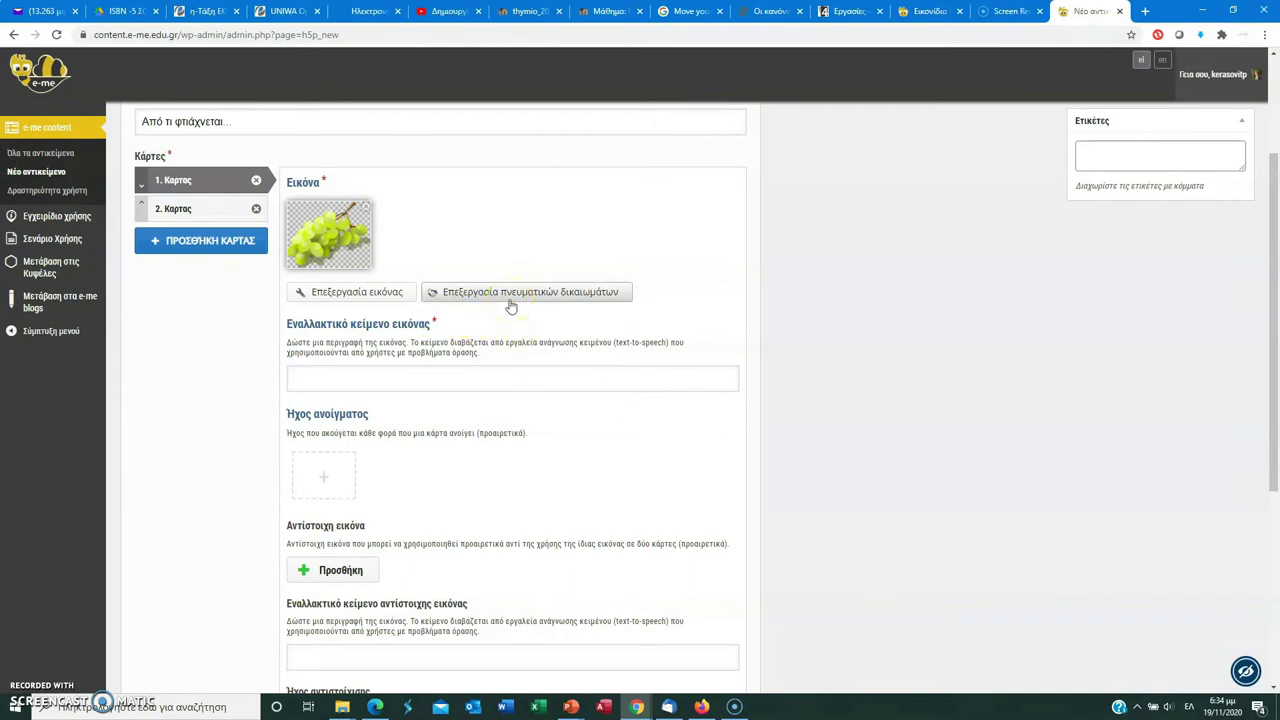
Step: Check the grape image's copyright fields, then set the image's alternative text to "σταφύλι"
click(510, 302)
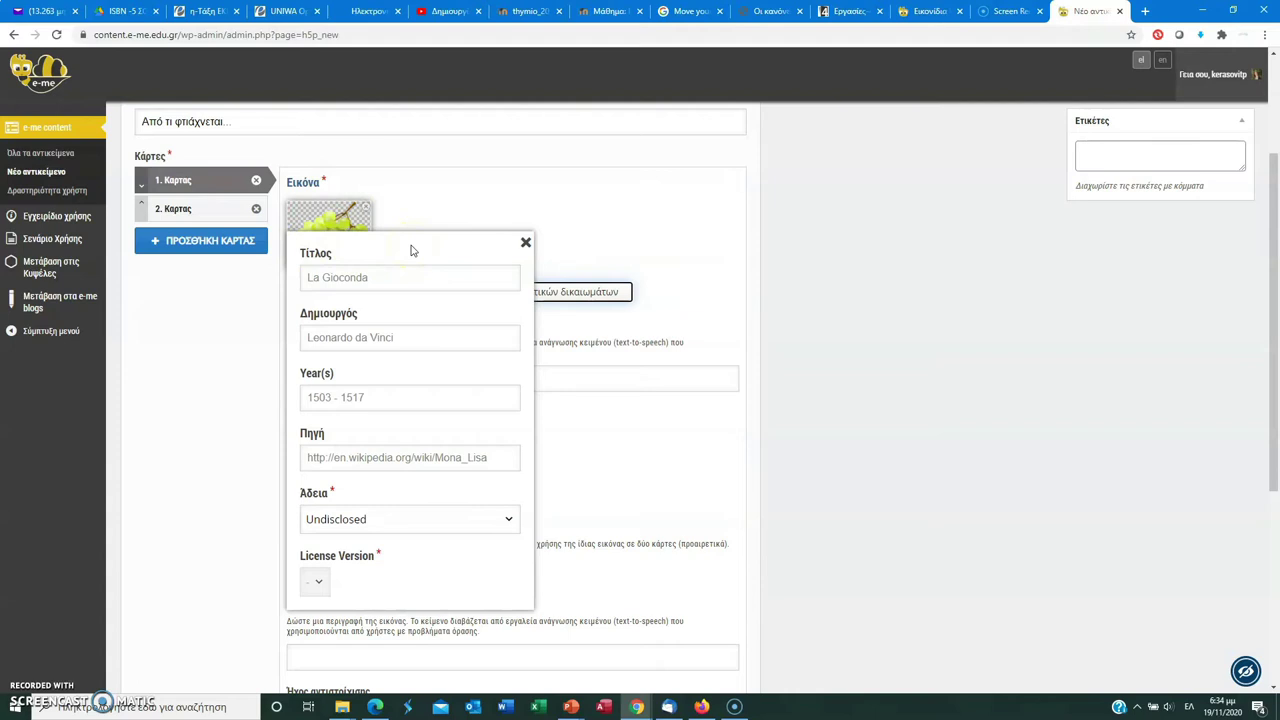
click(525, 242)
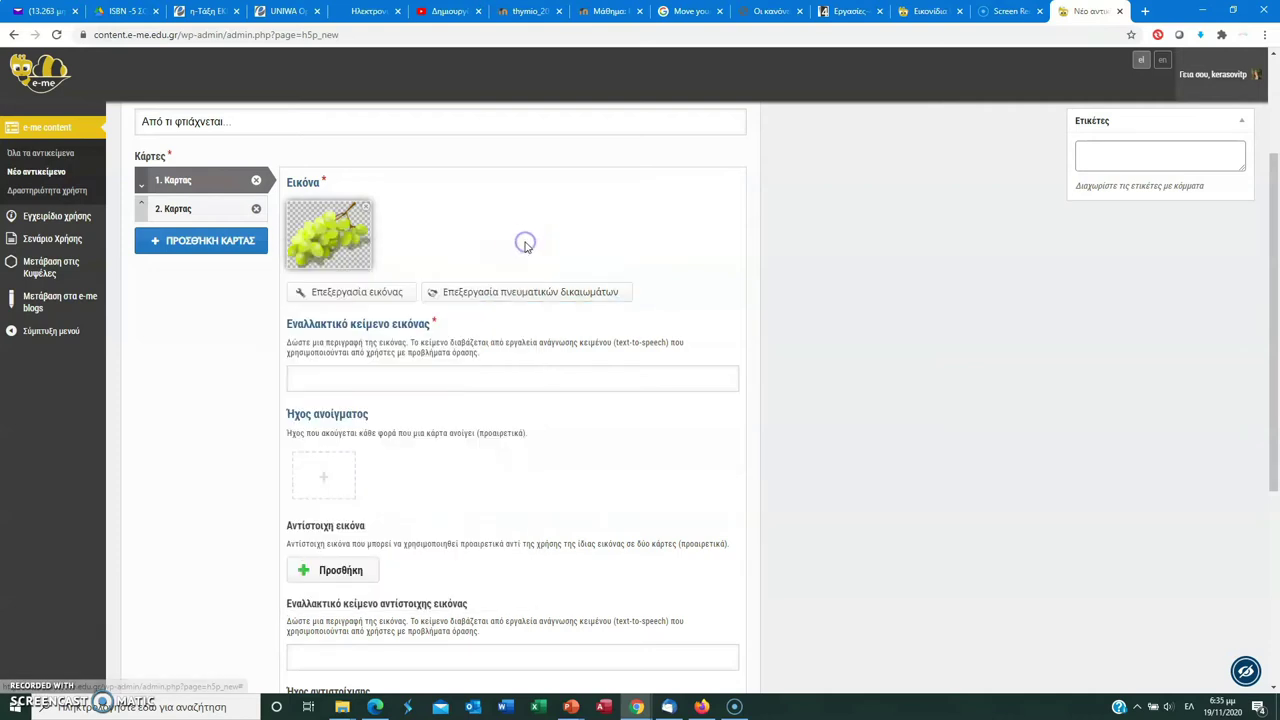
click(355, 383)
text(σταφύλι)
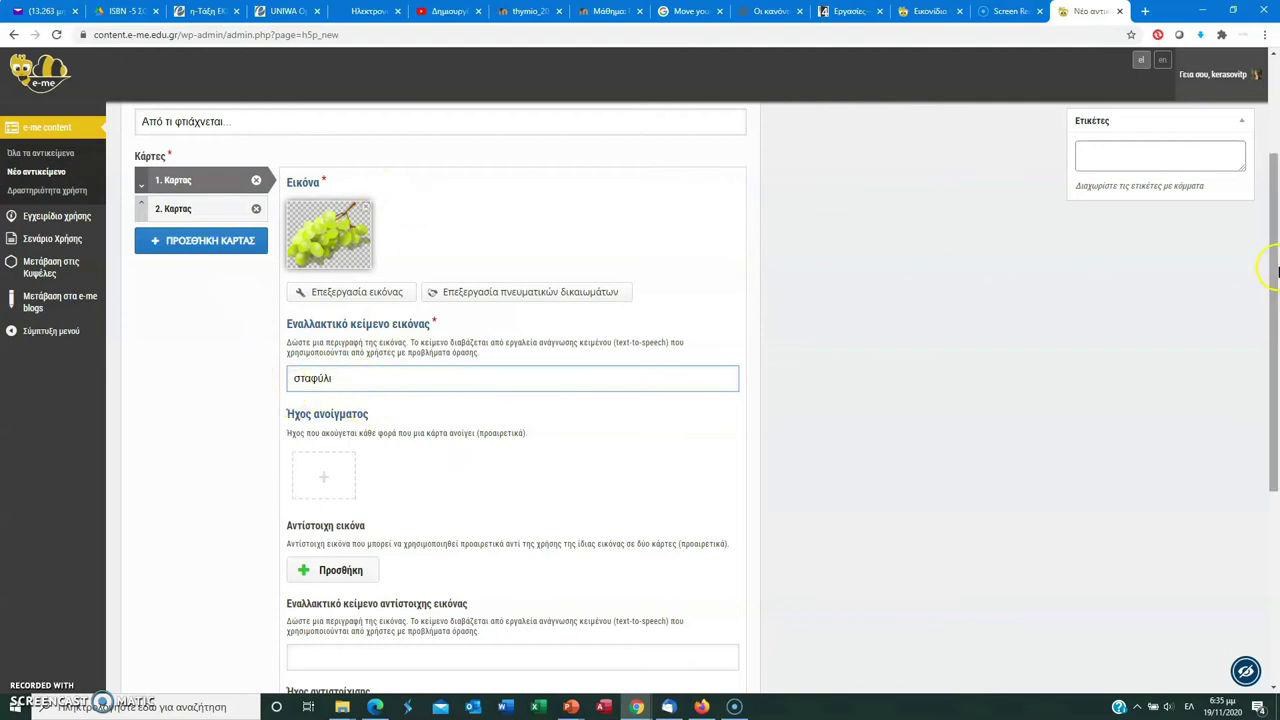
drag(1272, 268, 1275, 371)
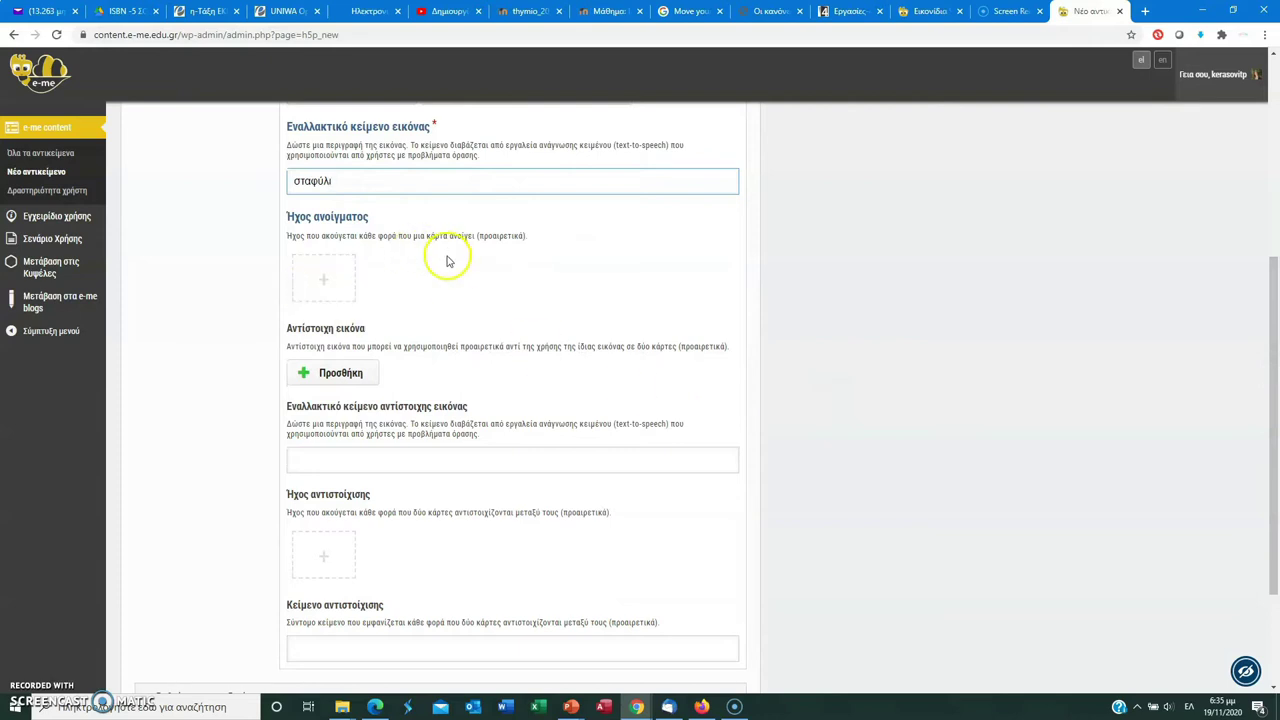
click(351, 373)
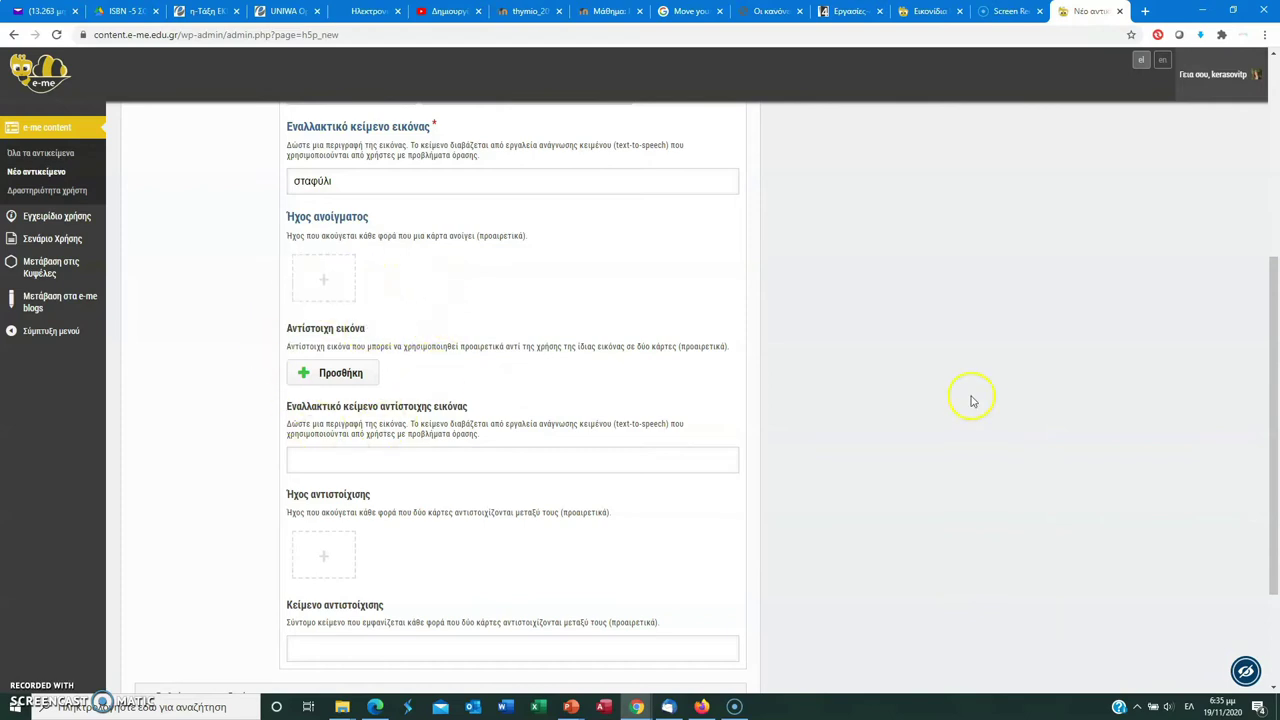
scroll(1272, 372, up, 2)
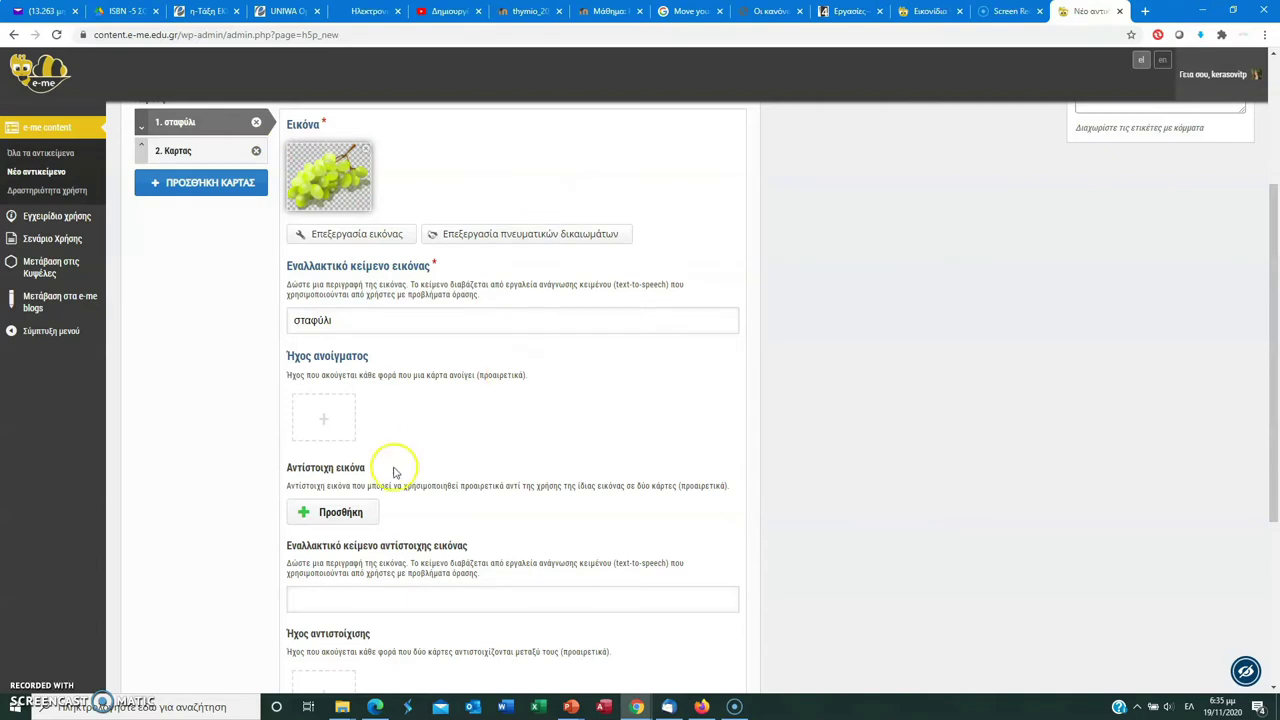
click(340, 508)
click(378, 160)
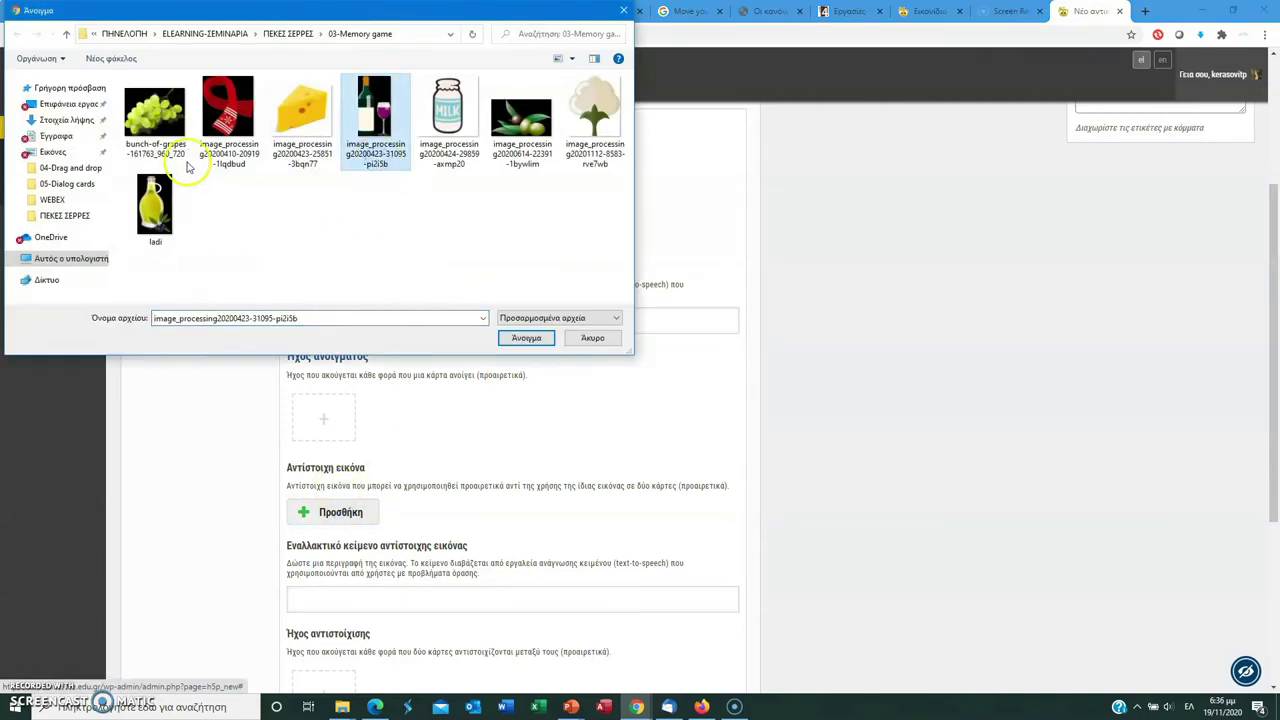
click(527, 337)
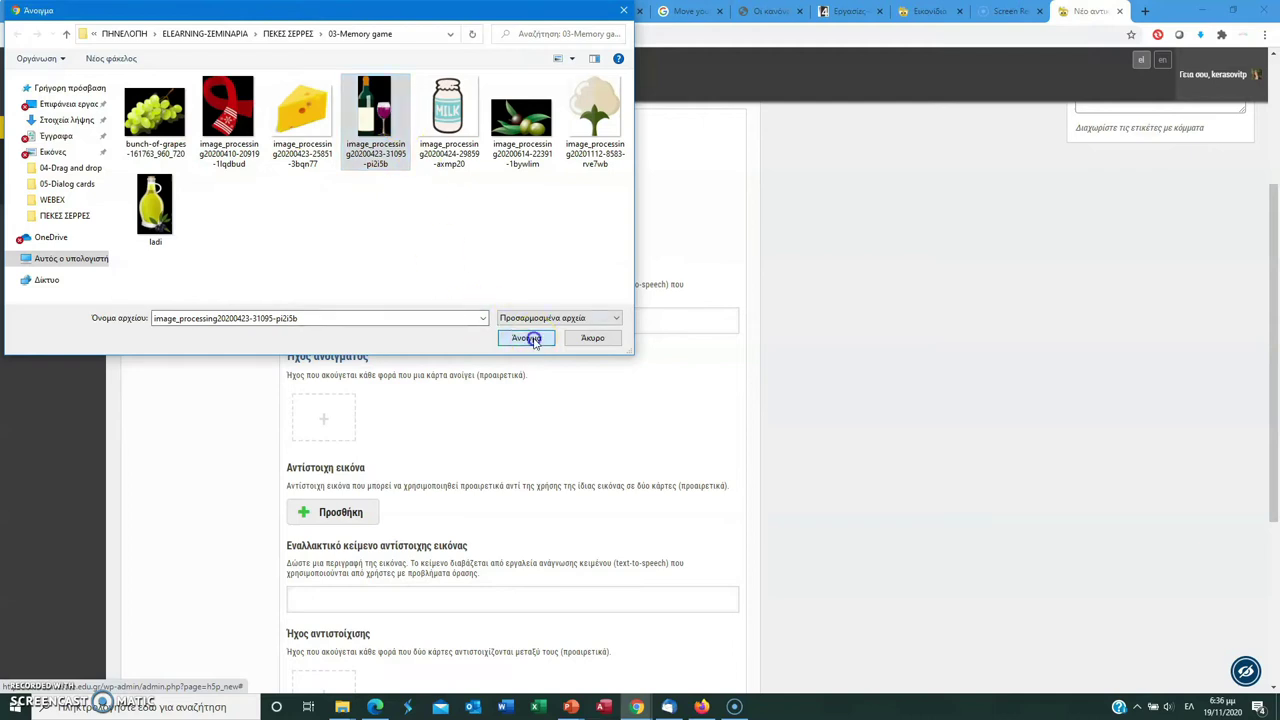
drag(1270, 251, 1275, 402)
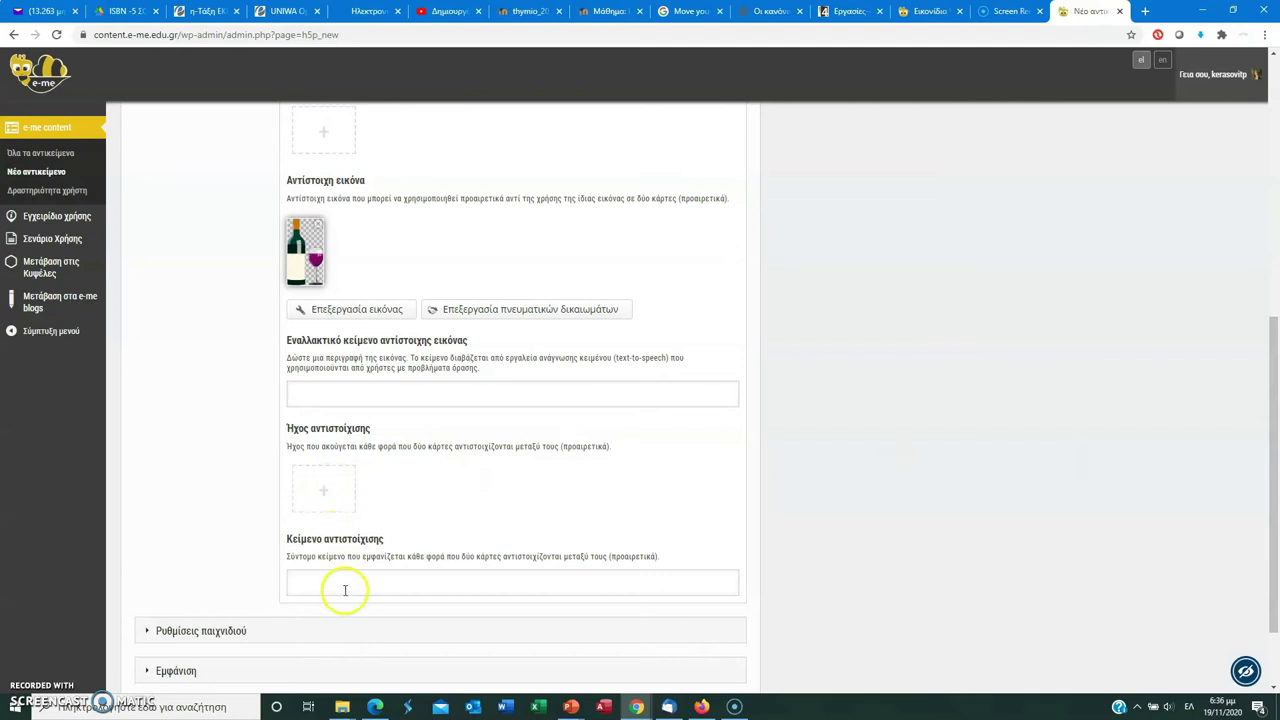
drag(1275, 410, 1276, 406)
drag(1262, 585, 1261, 306)
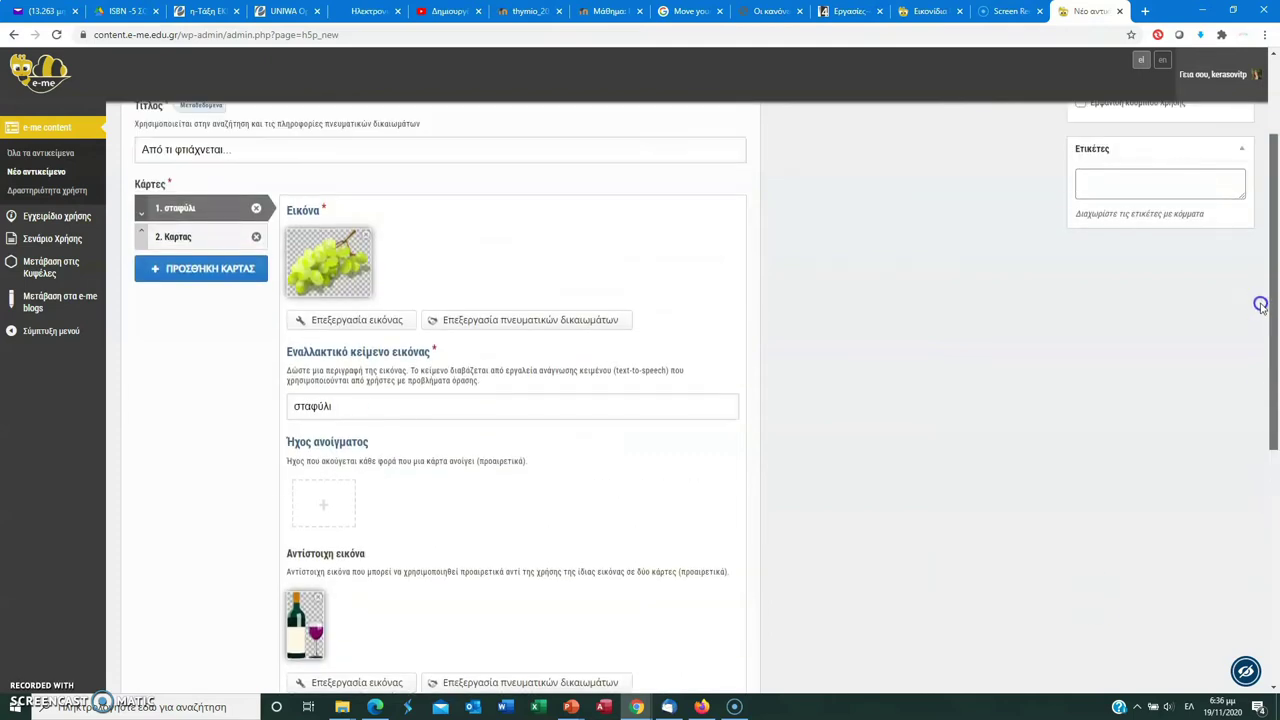
click(199, 238)
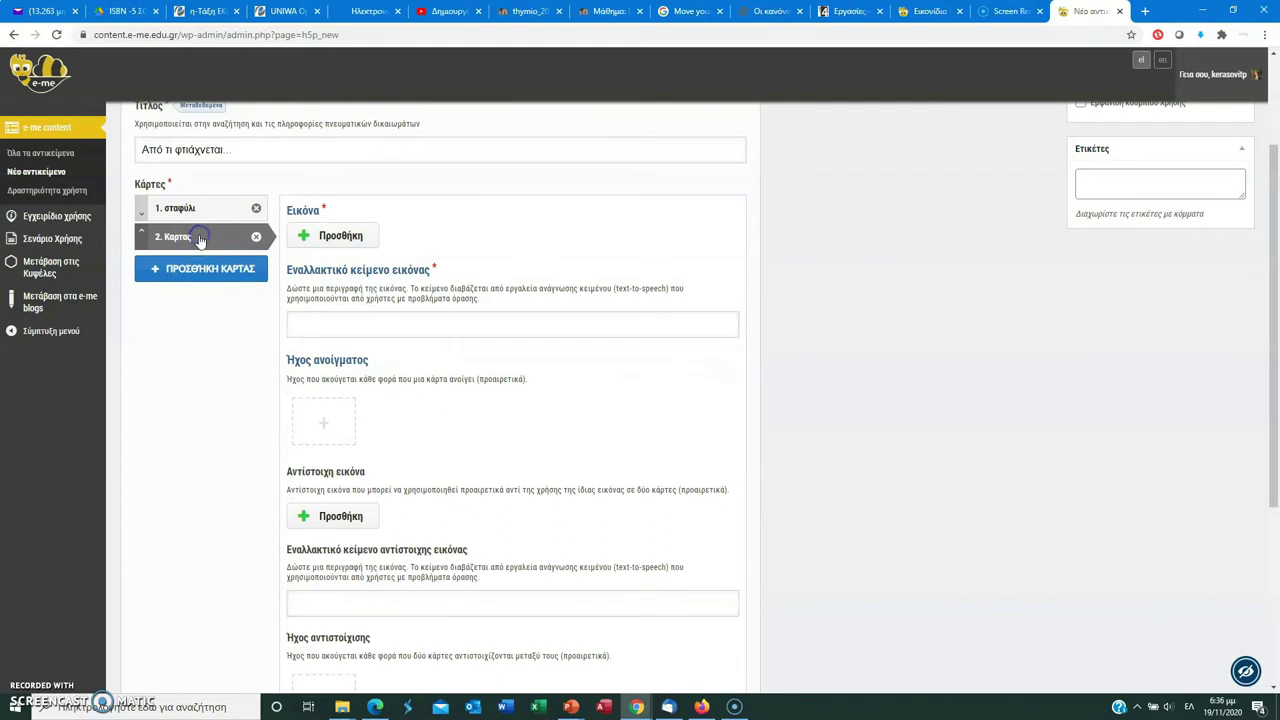
click(362, 240)
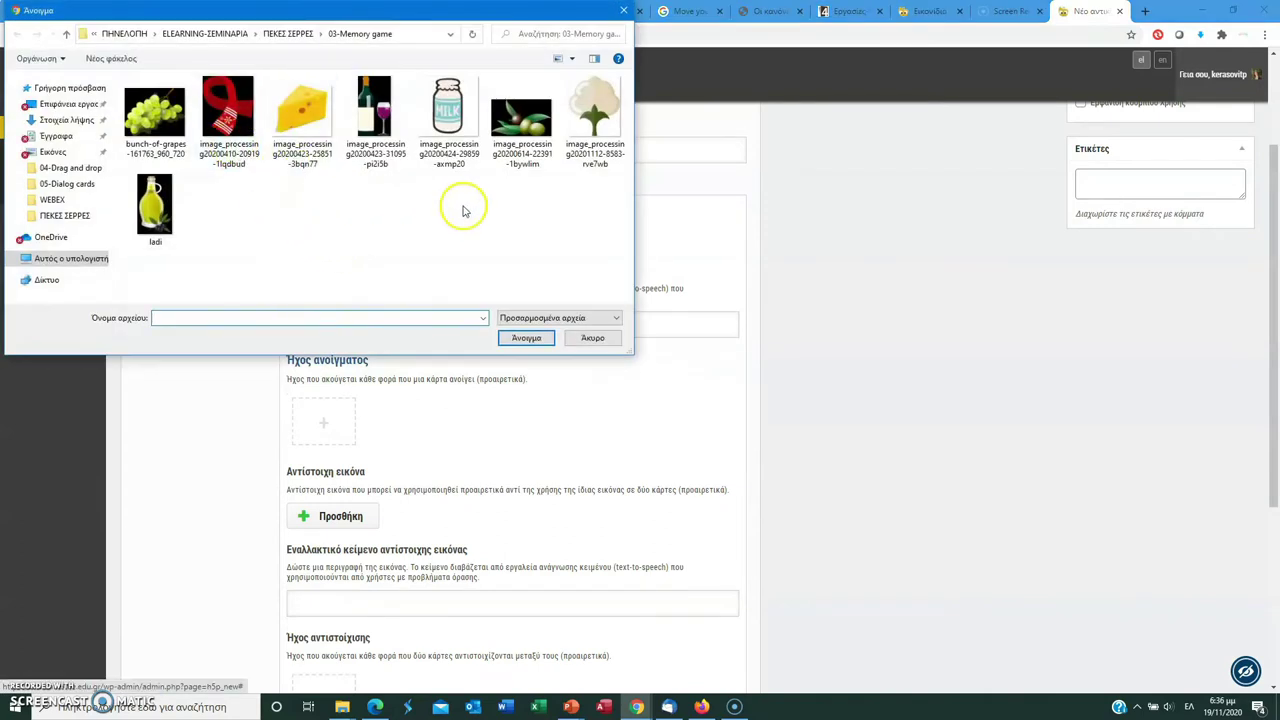
click(492, 163)
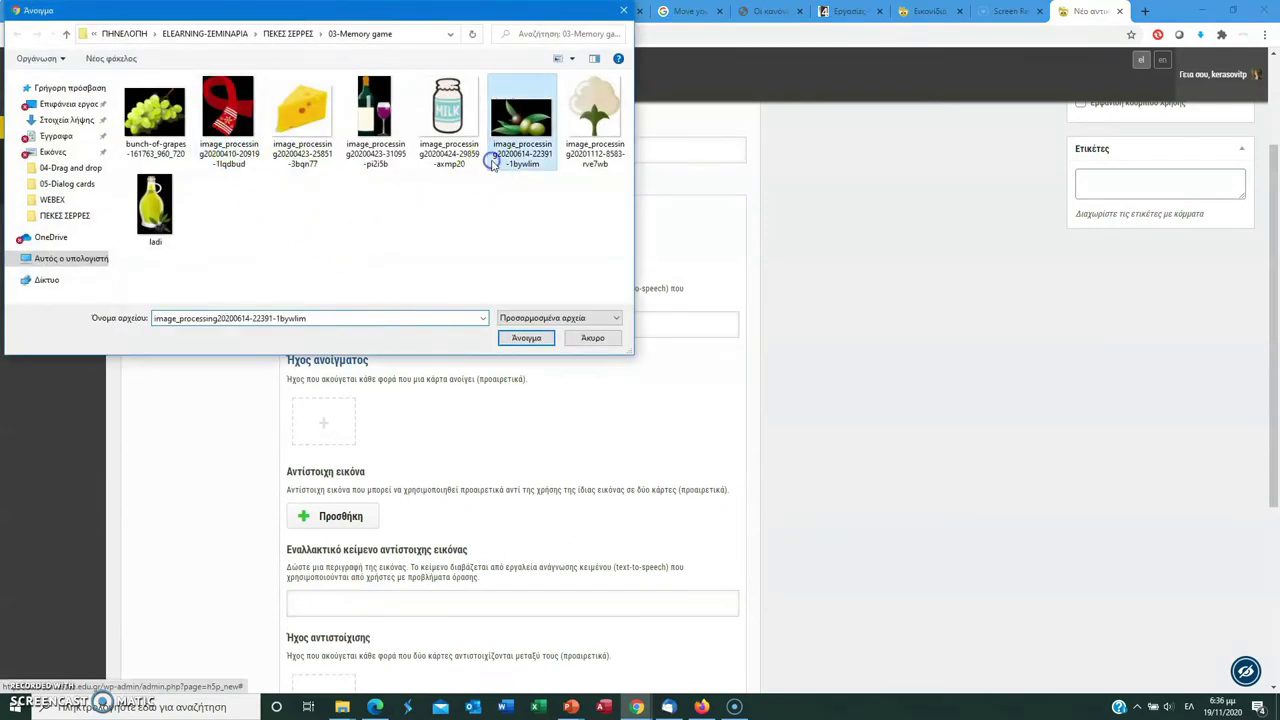
click(524, 337)
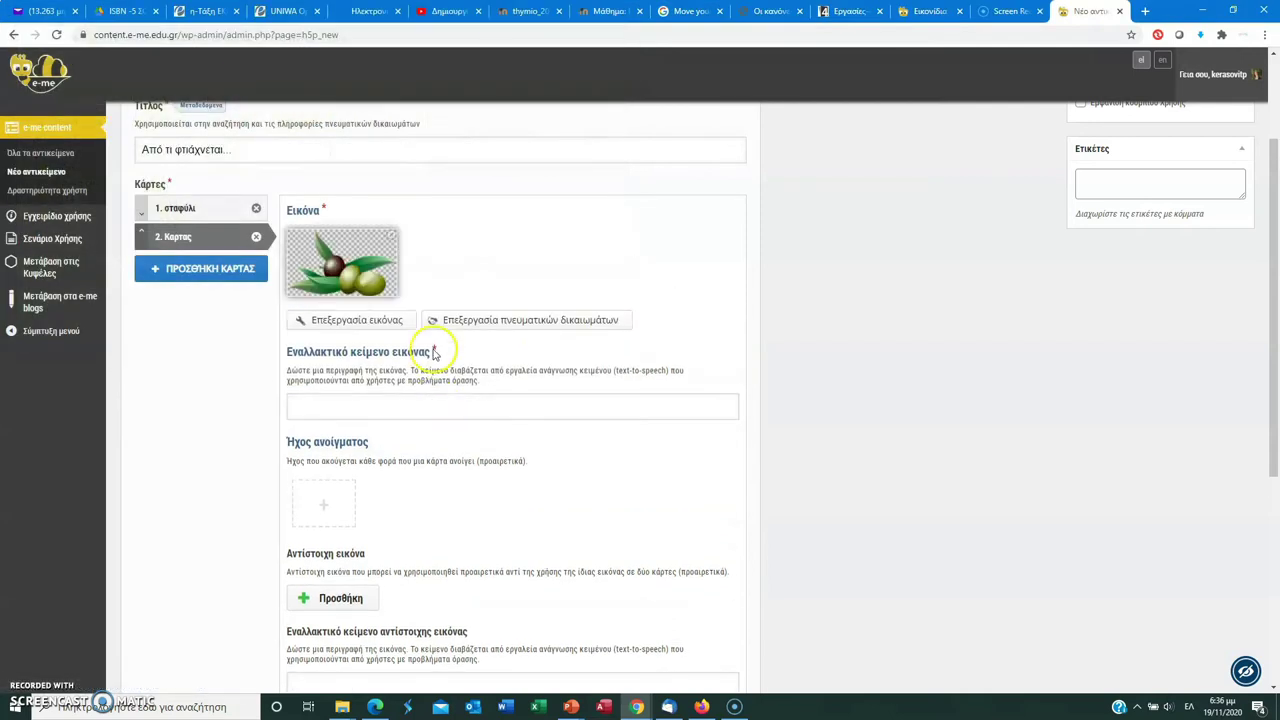
click(411, 409)
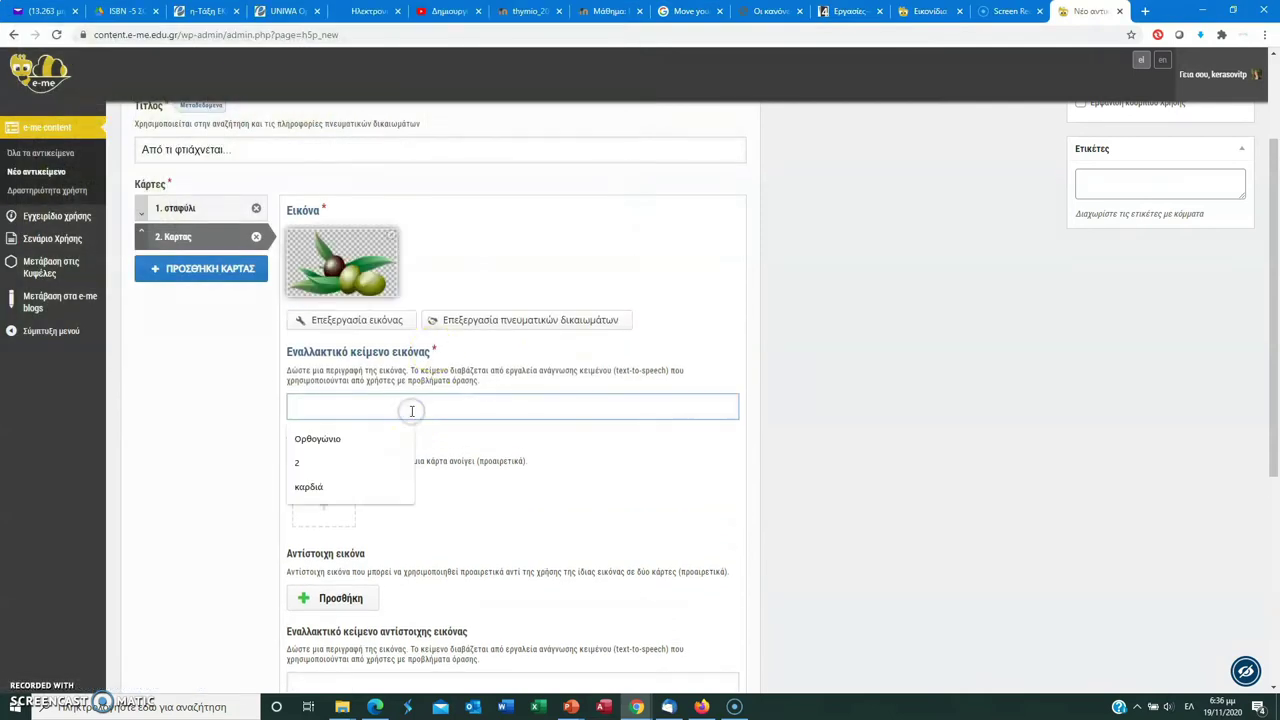
text(ελιά)
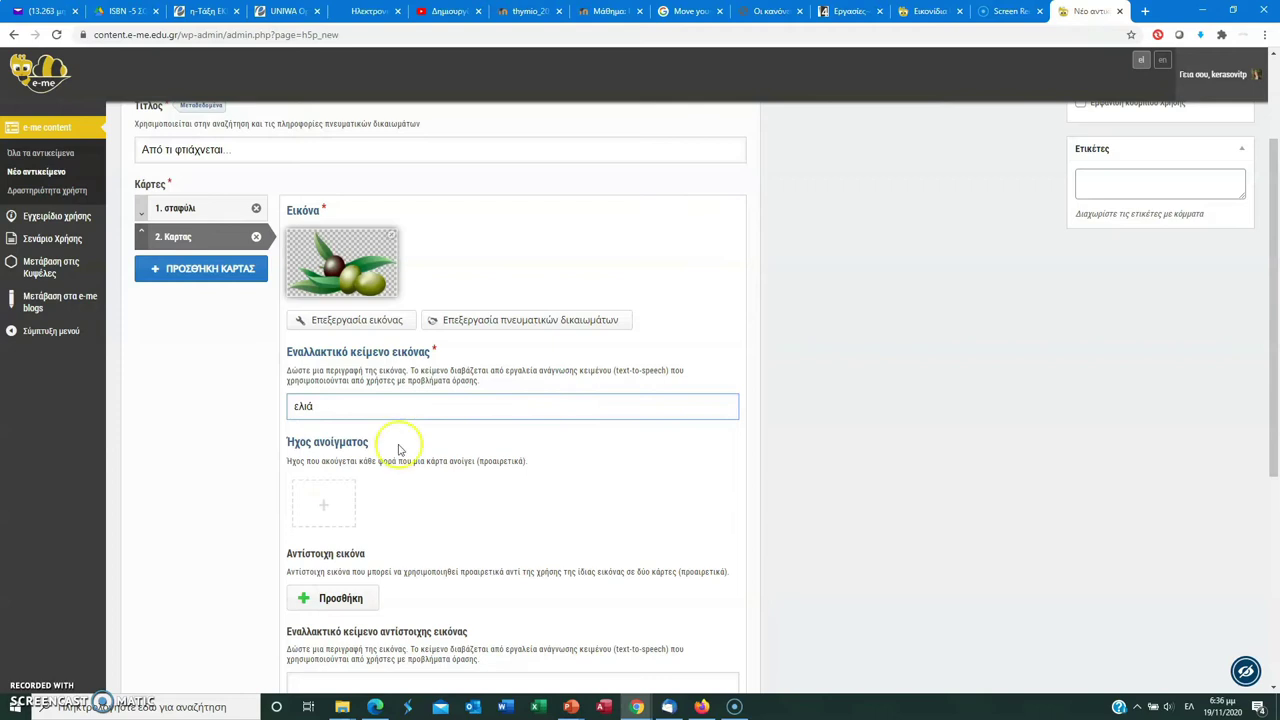
Step: Add the olive oil picture "ladi" as the matching image of the olive card
click(338, 598)
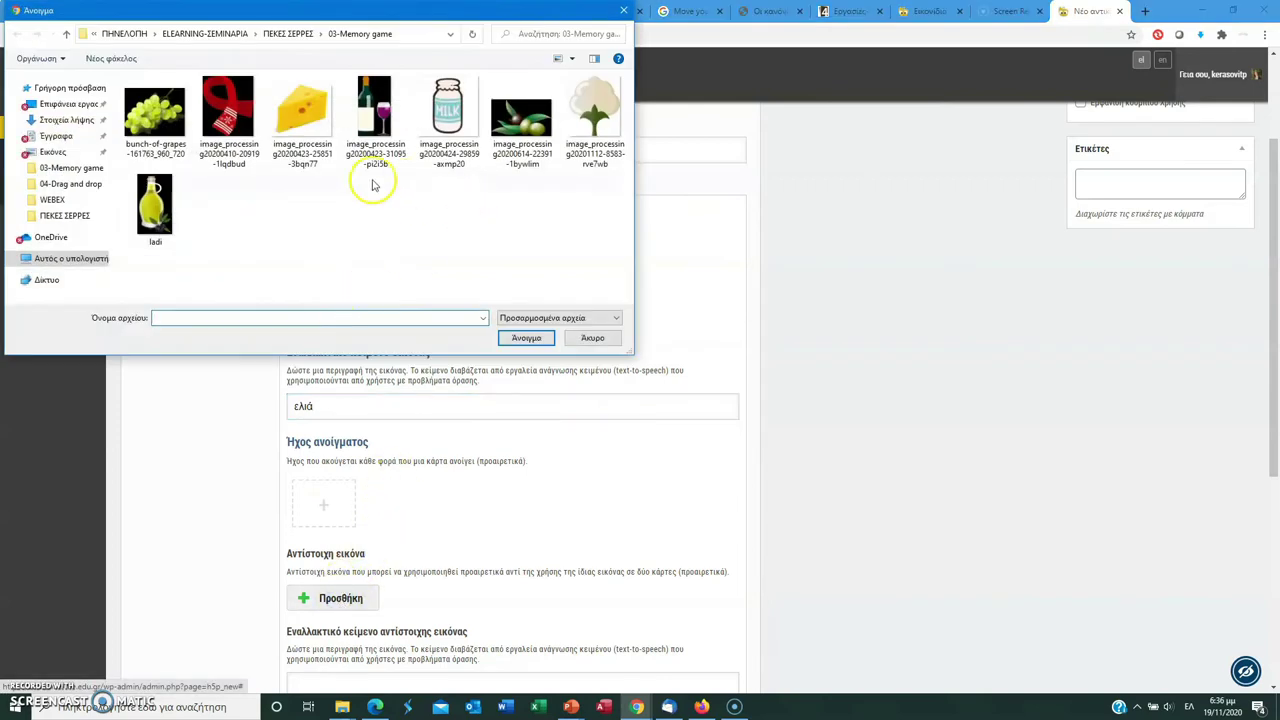
click(154, 205)
click(524, 339)
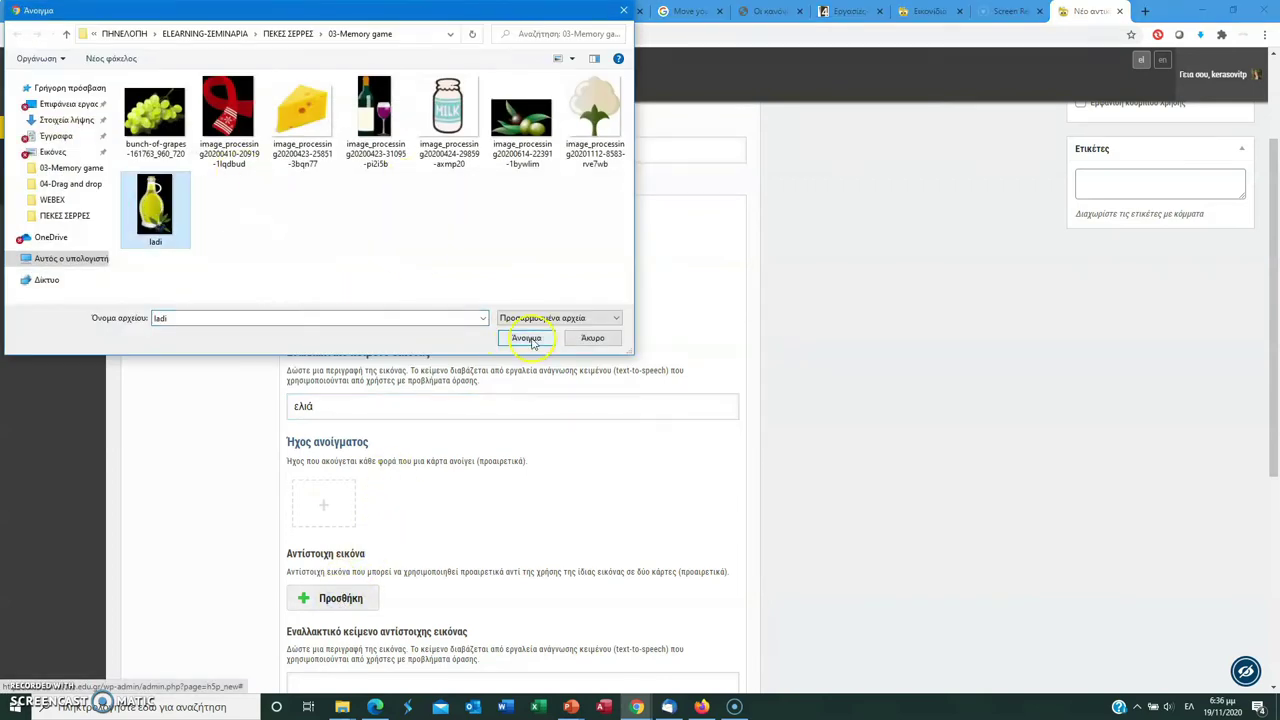
drag(1272, 265, 1260, 300)
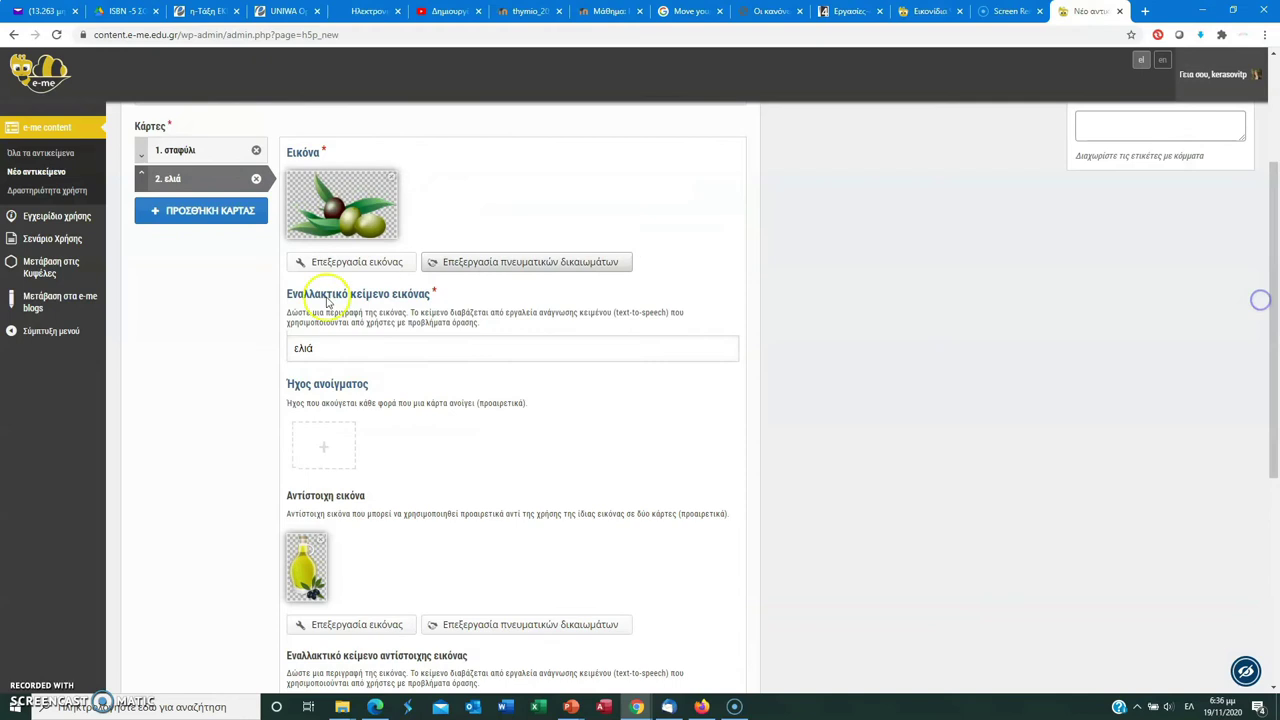
click(207, 210)
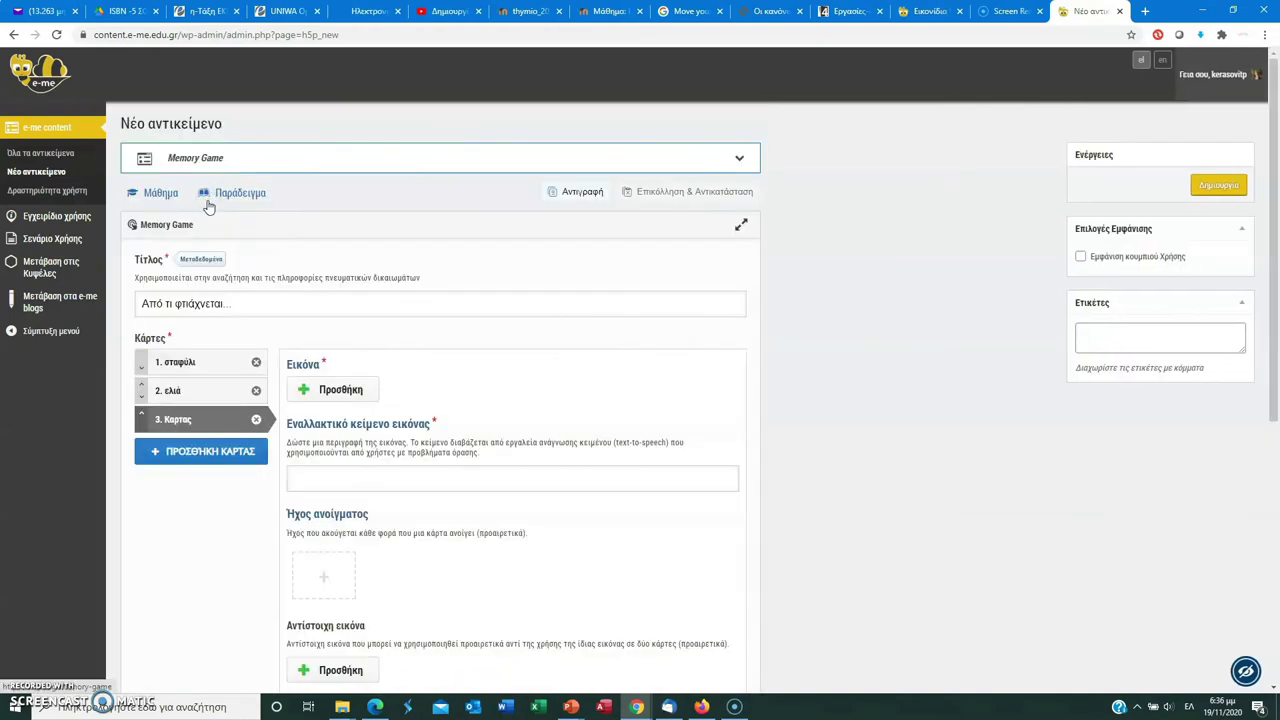
drag(1262, 196, 1276, 332)
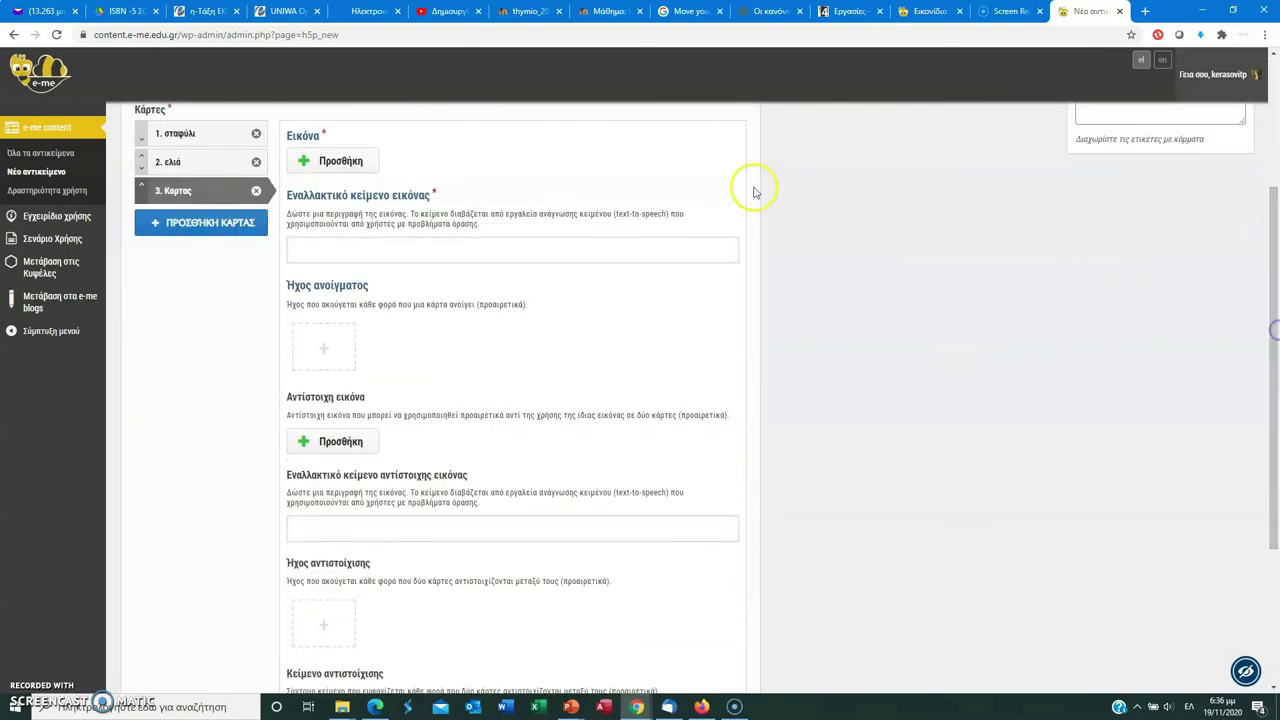
click(306, 162)
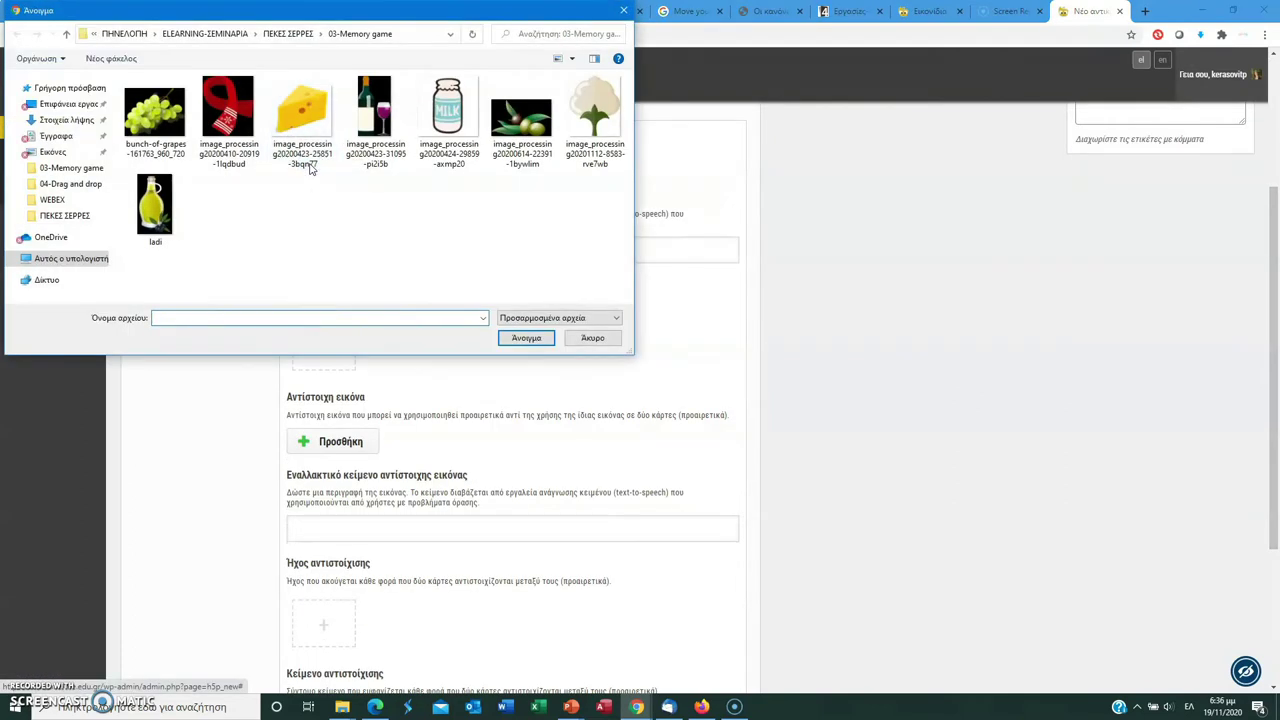
click(452, 143)
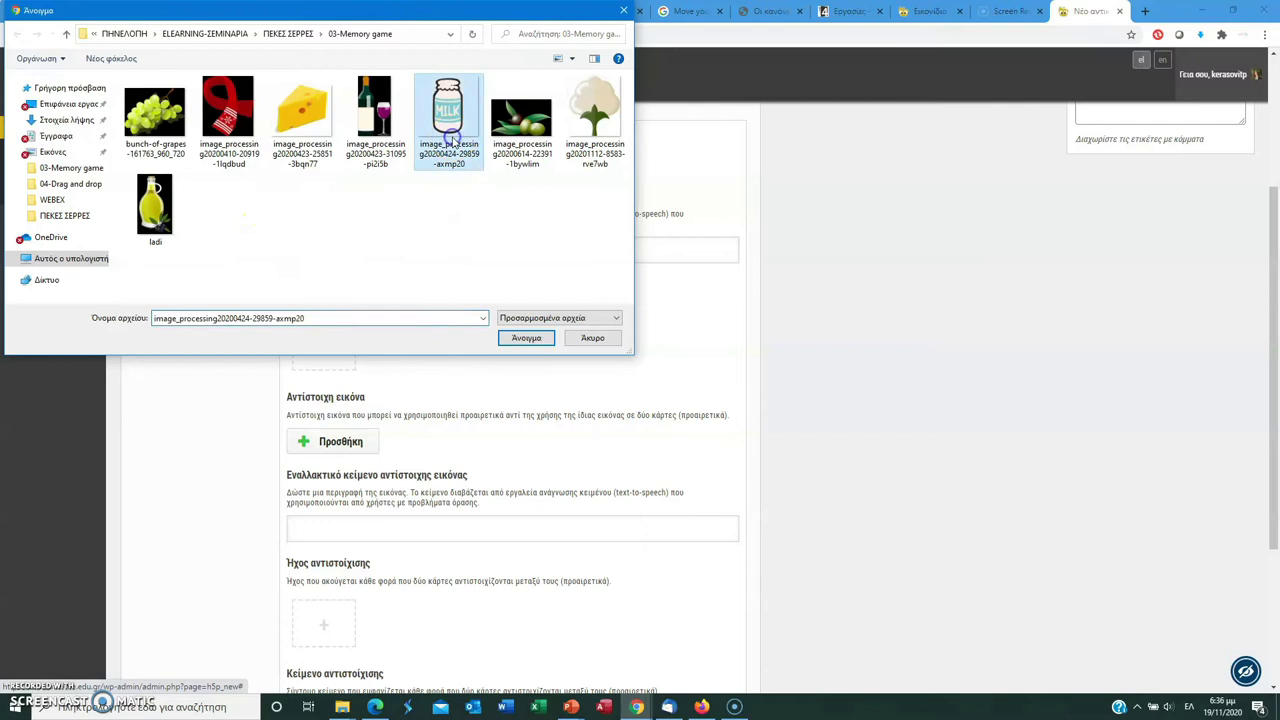
click(526, 338)
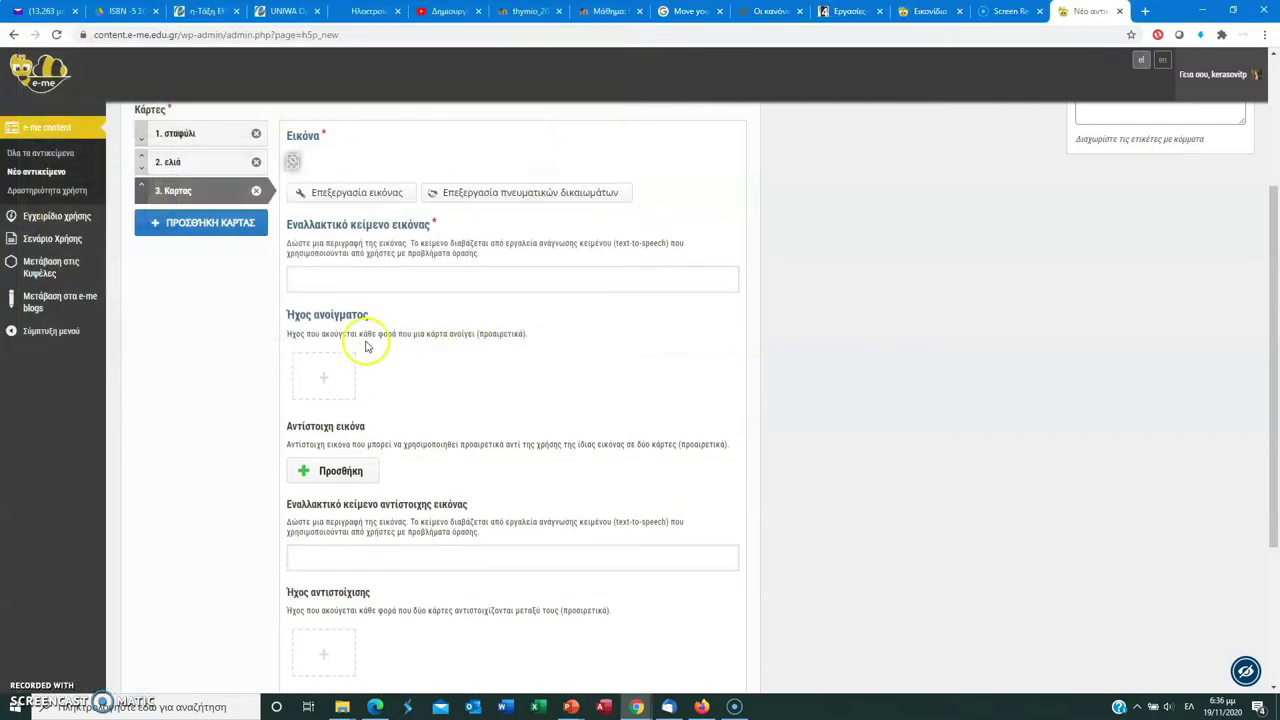
click(340, 532)
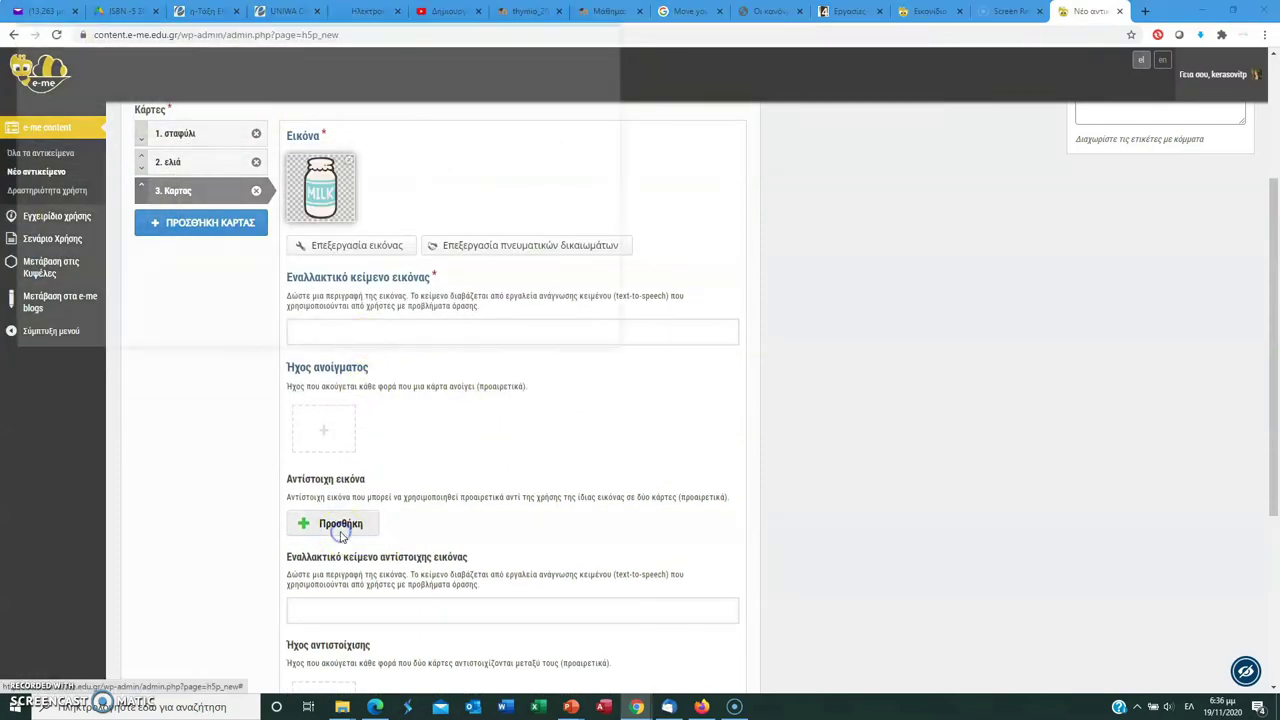
click(330, 165)
click(522, 337)
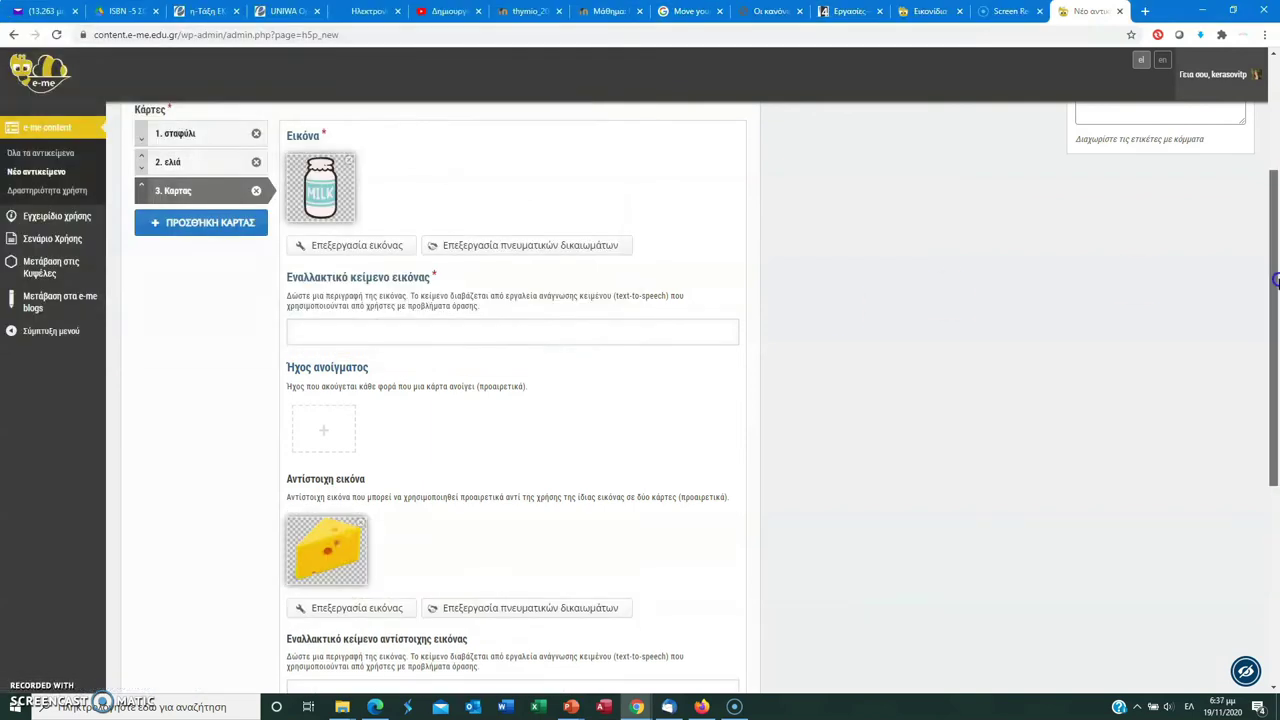
scroll(1275, 300, down, 4)
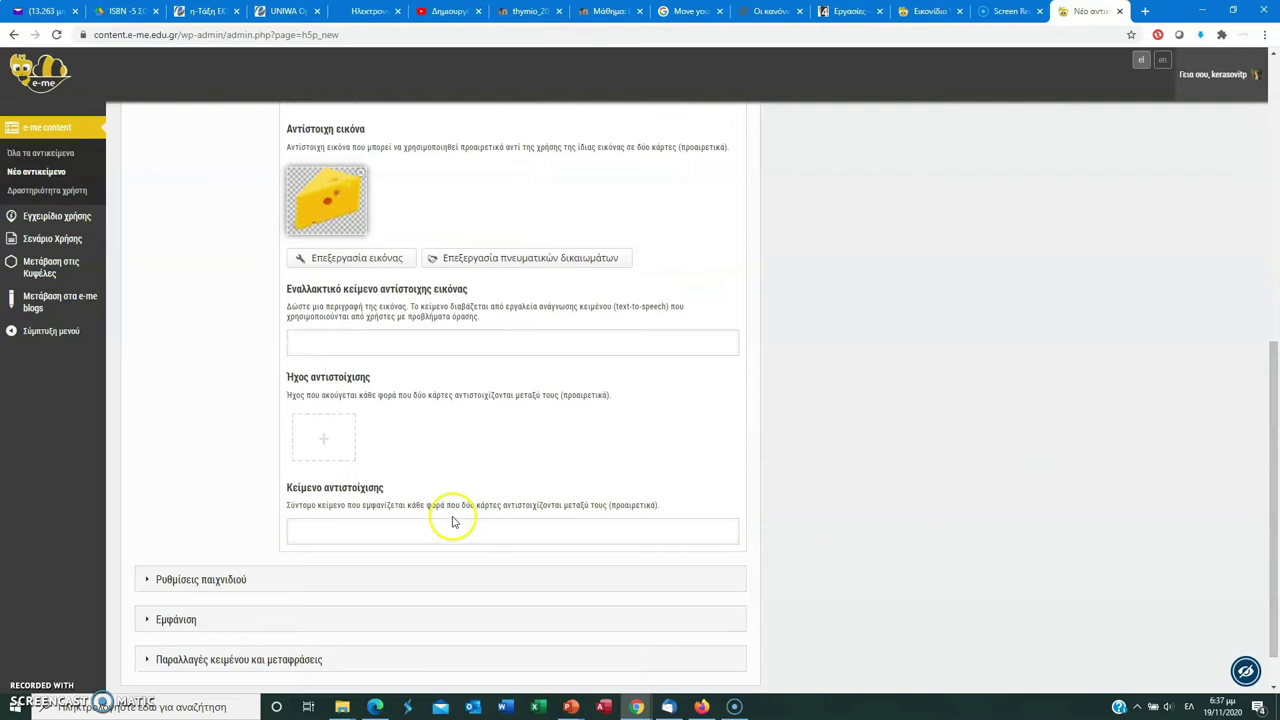
drag(1270, 408, 1272, 243)
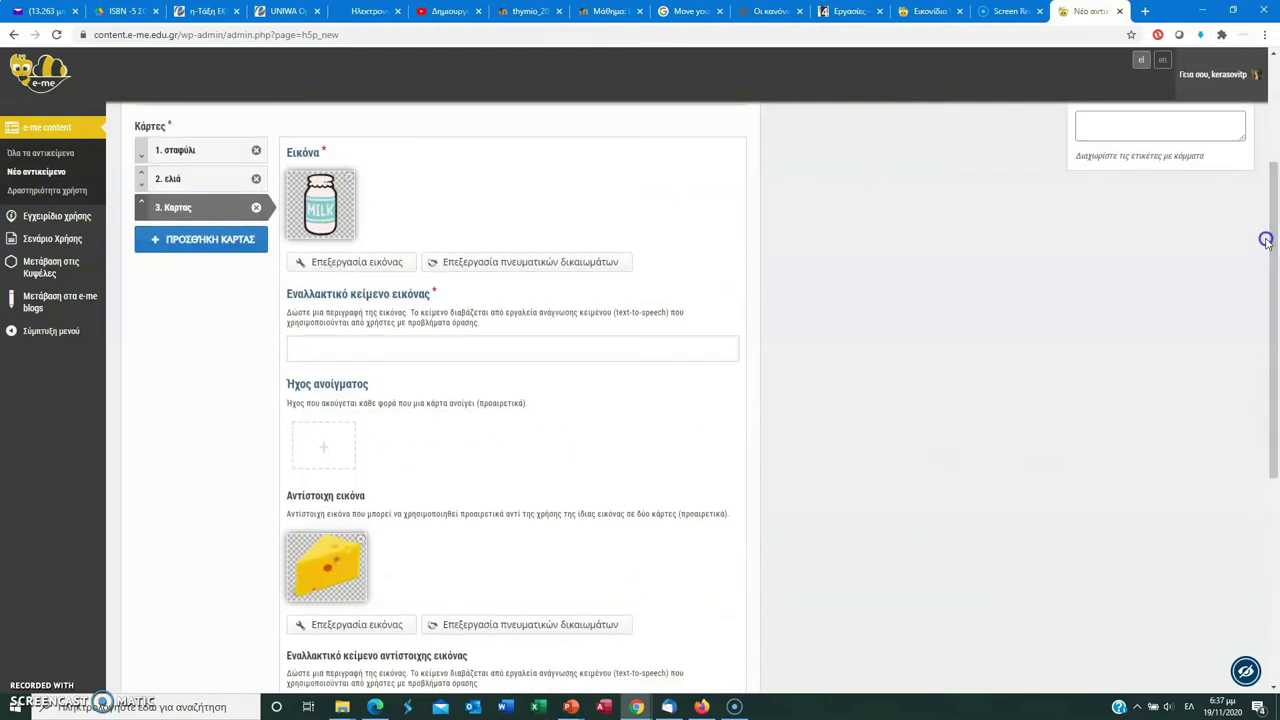
click(190, 240)
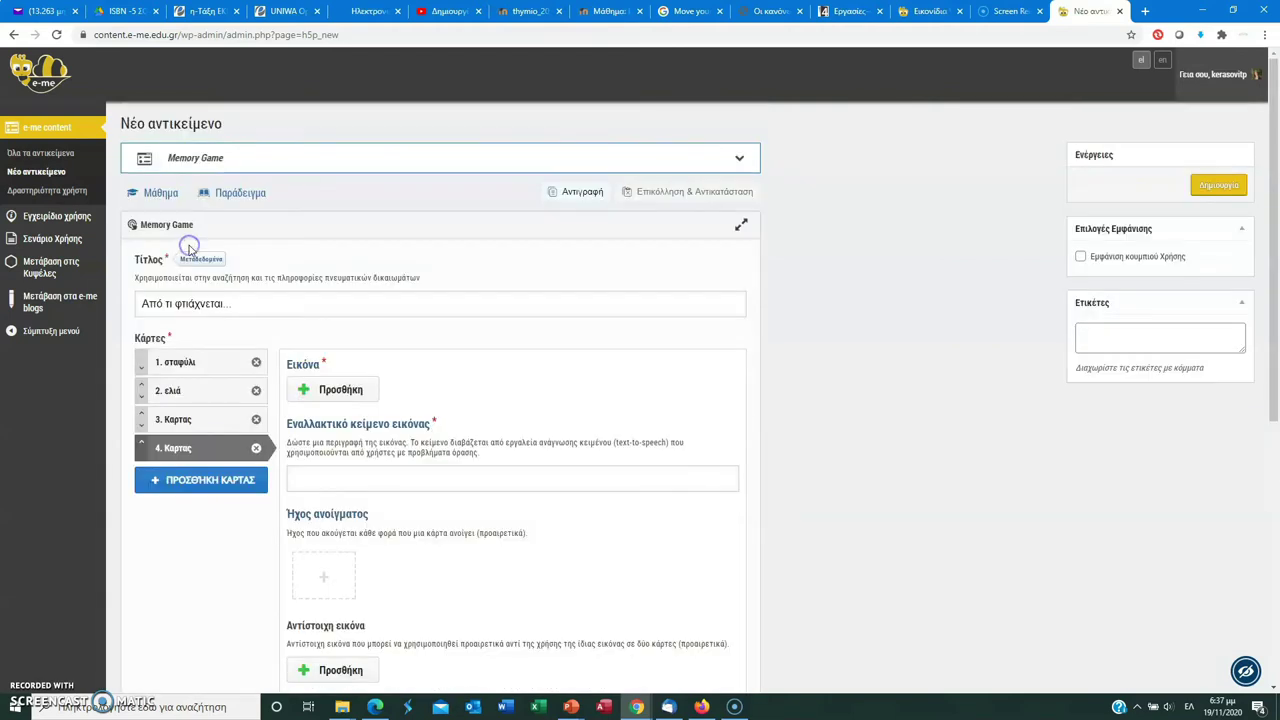
click(338, 393)
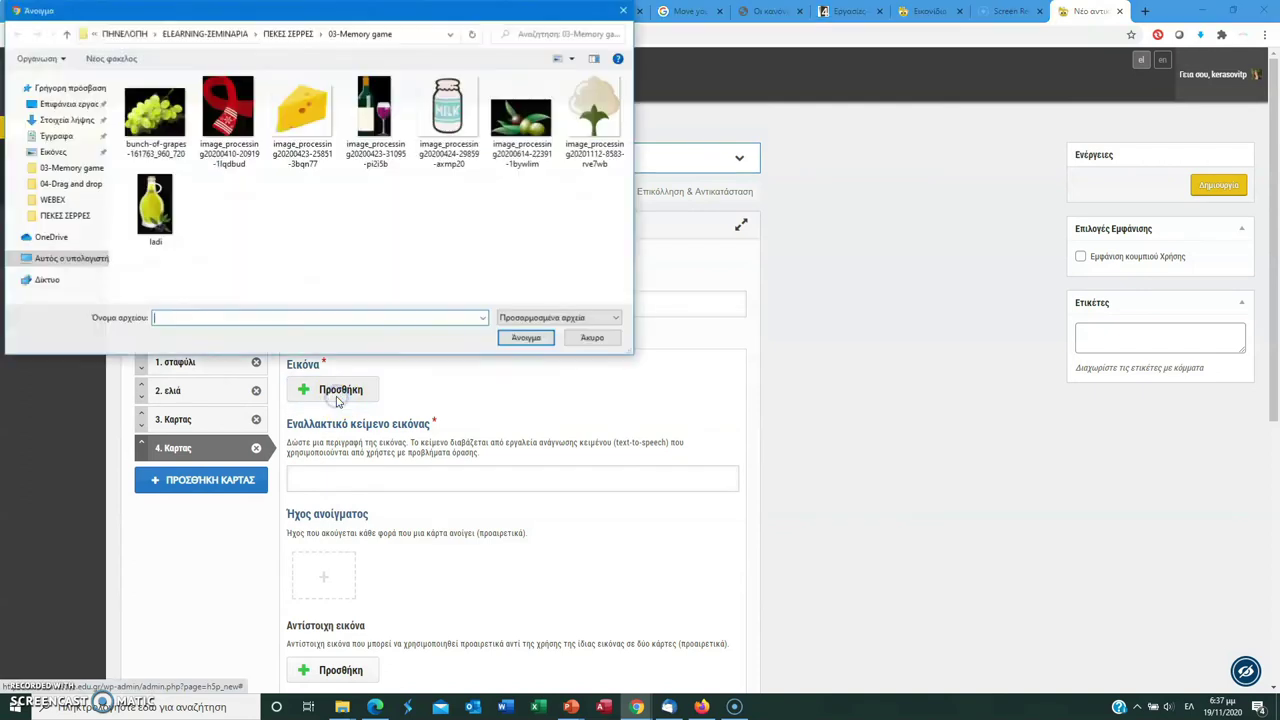
click(570, 120)
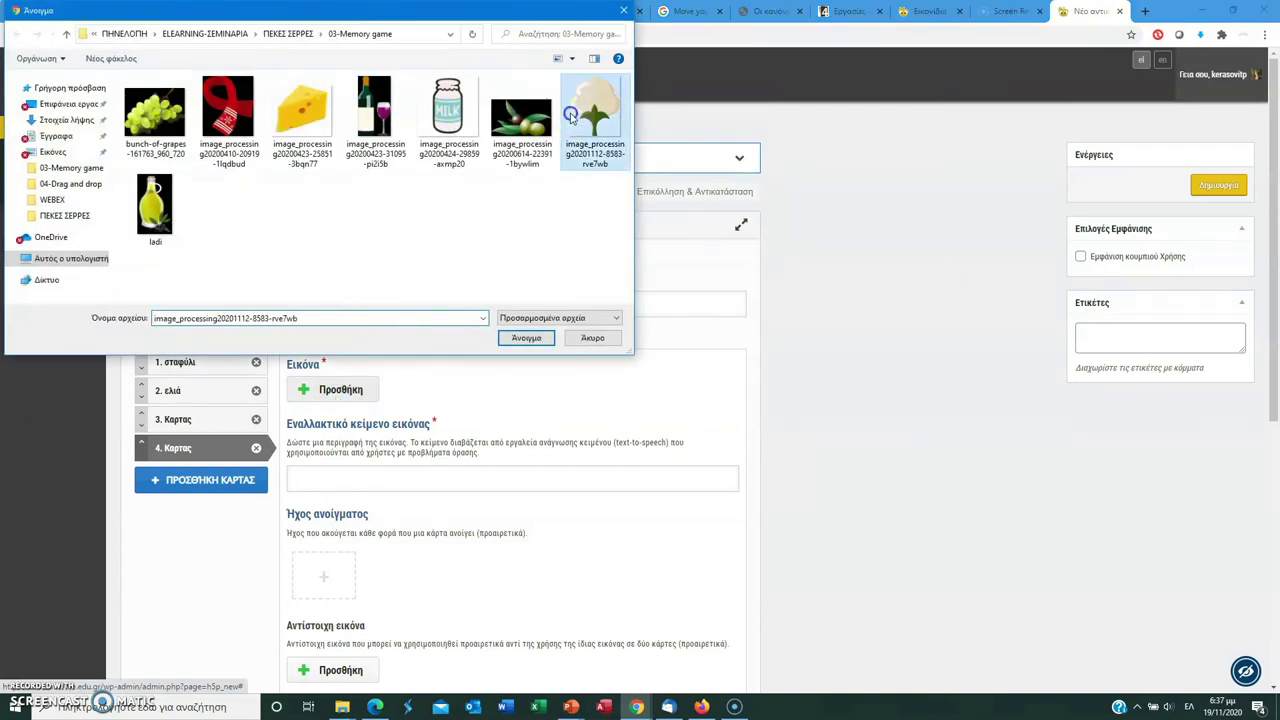
click(525, 338)
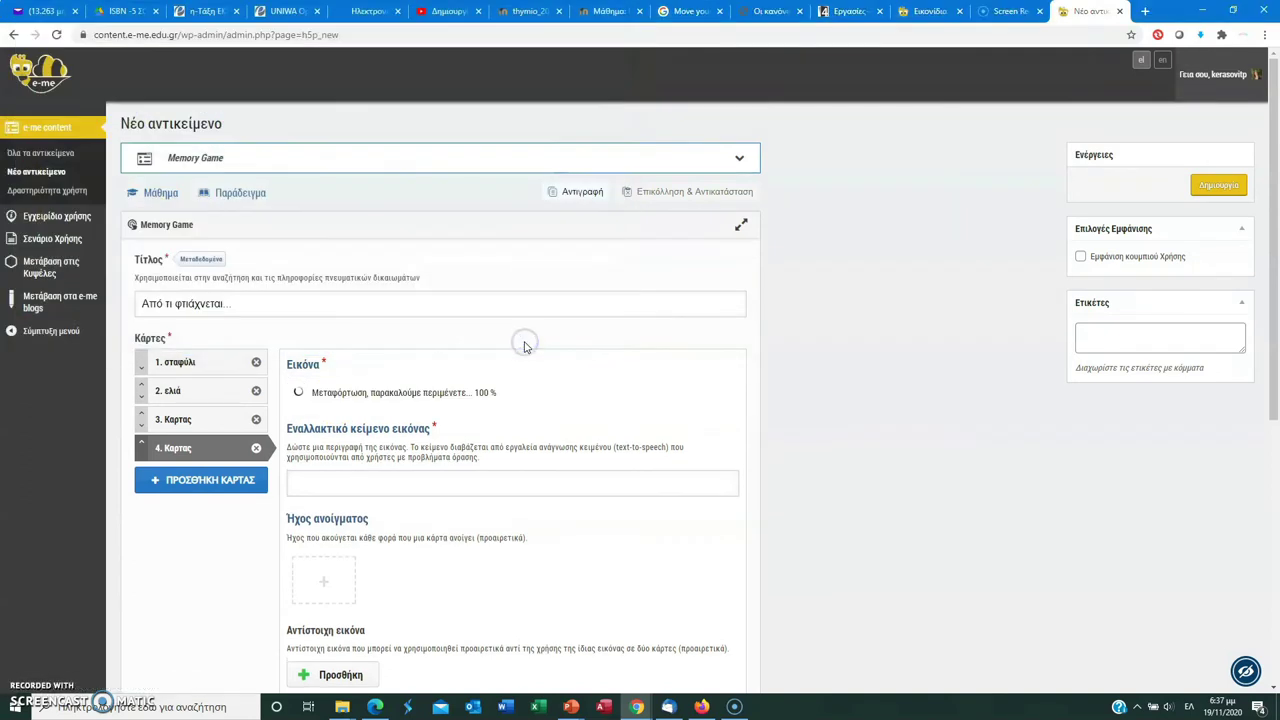
drag(1274, 350, 1274, 463)
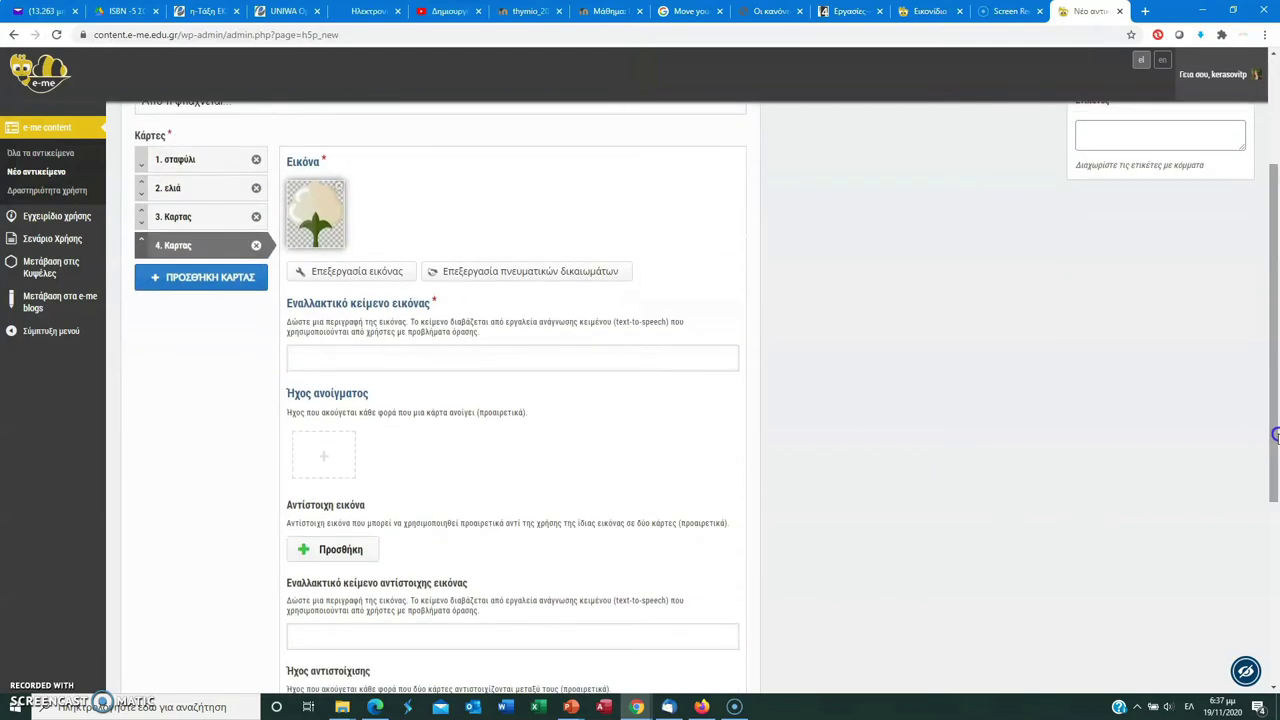
click(340, 549)
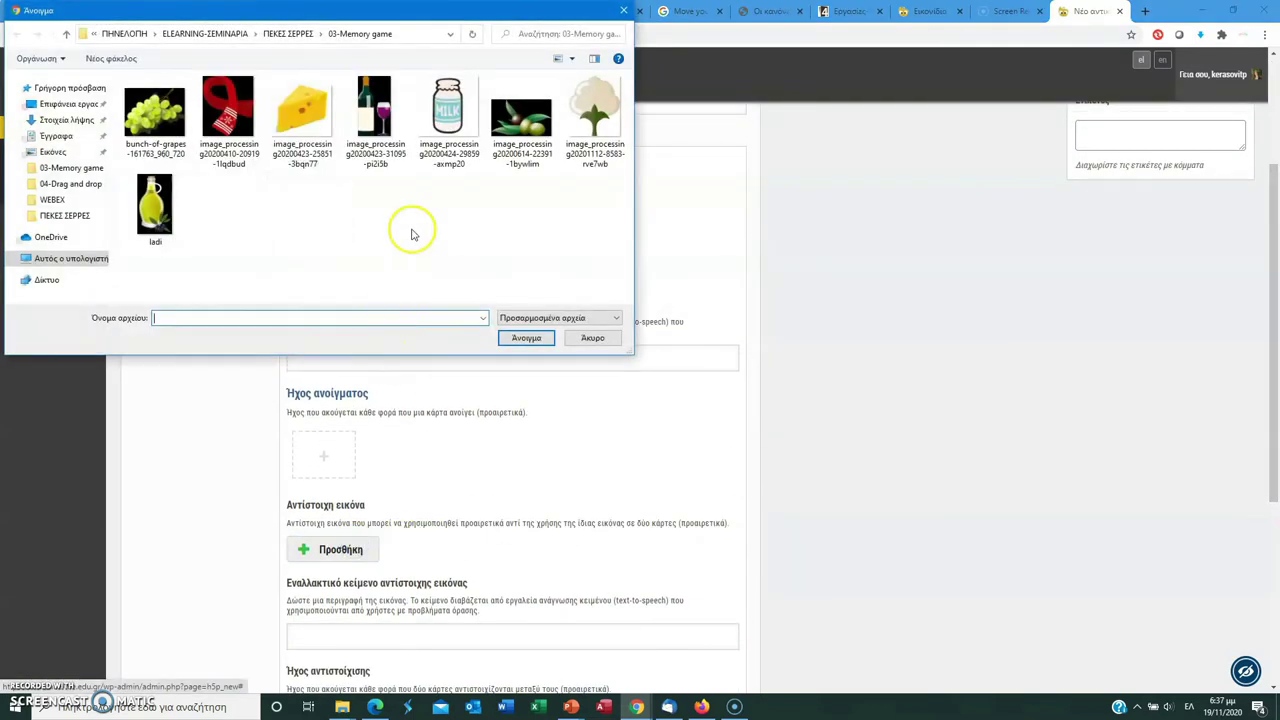
click(227, 118)
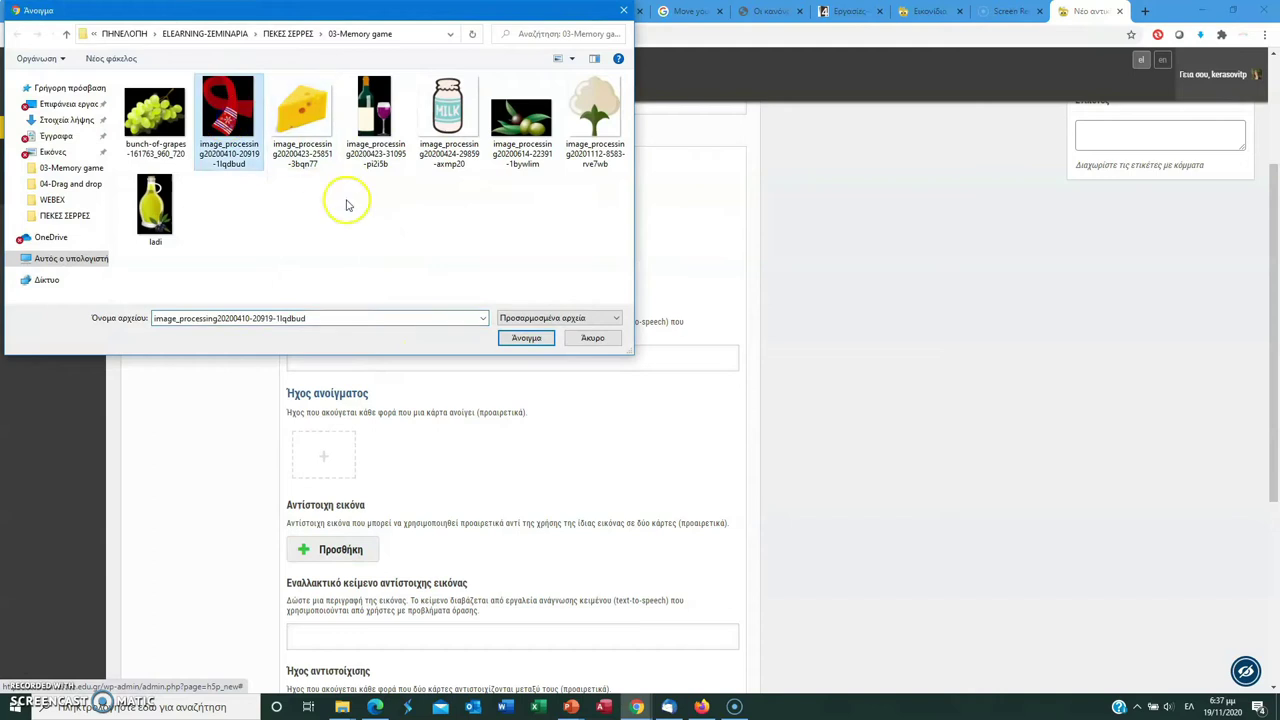
click(525, 337)
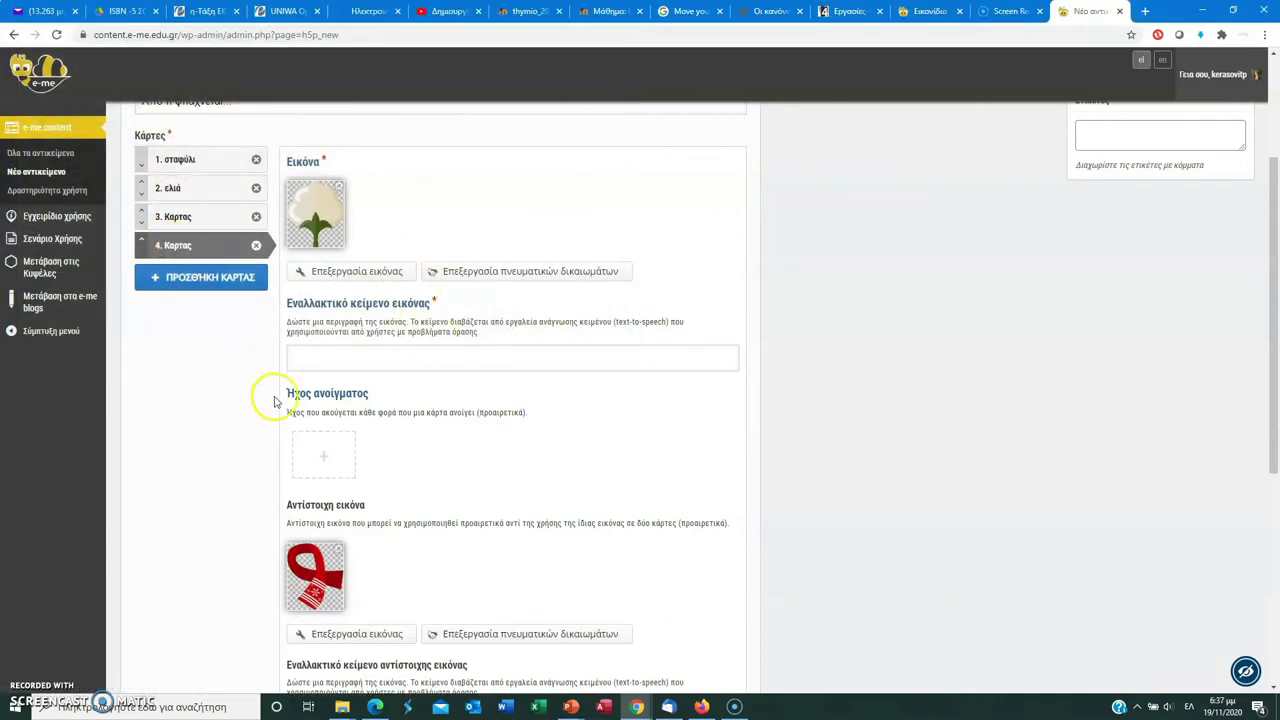
Step: Set the image alternative text to "γάλα" on the milk card and "βαμβάκι" on the cotton card
click(205, 220)
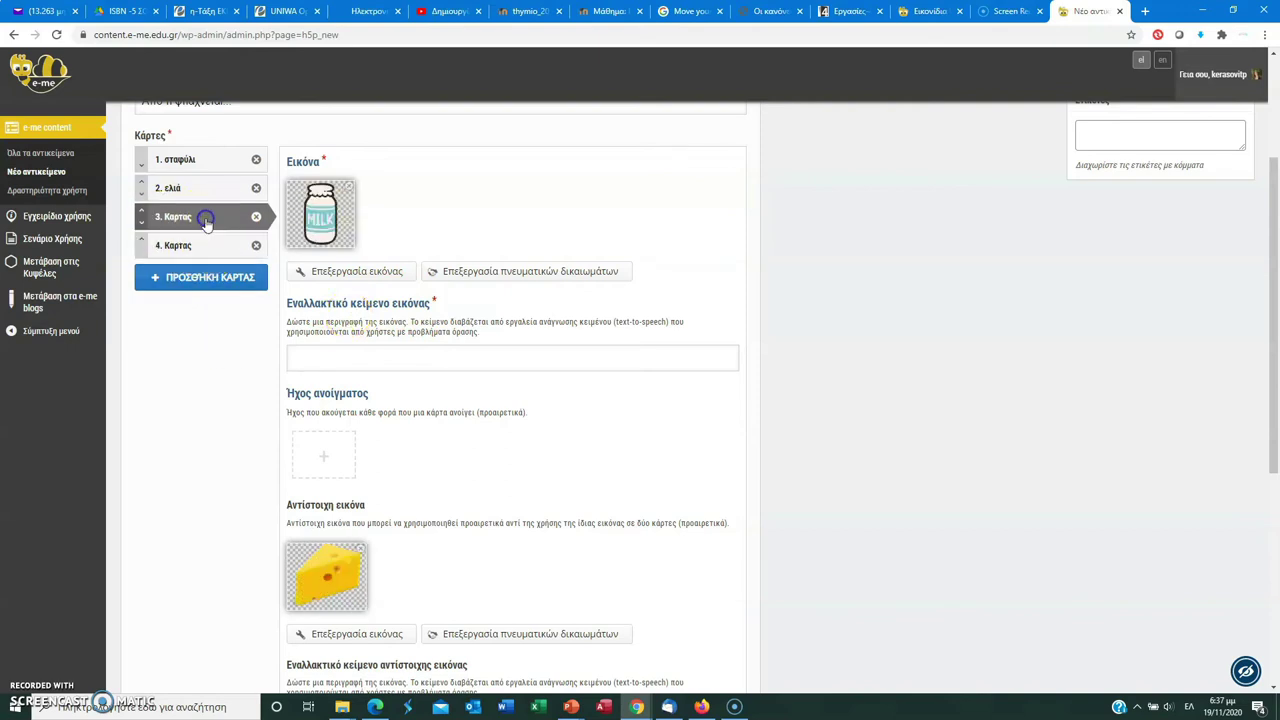
click(355, 357)
text(γάλα)
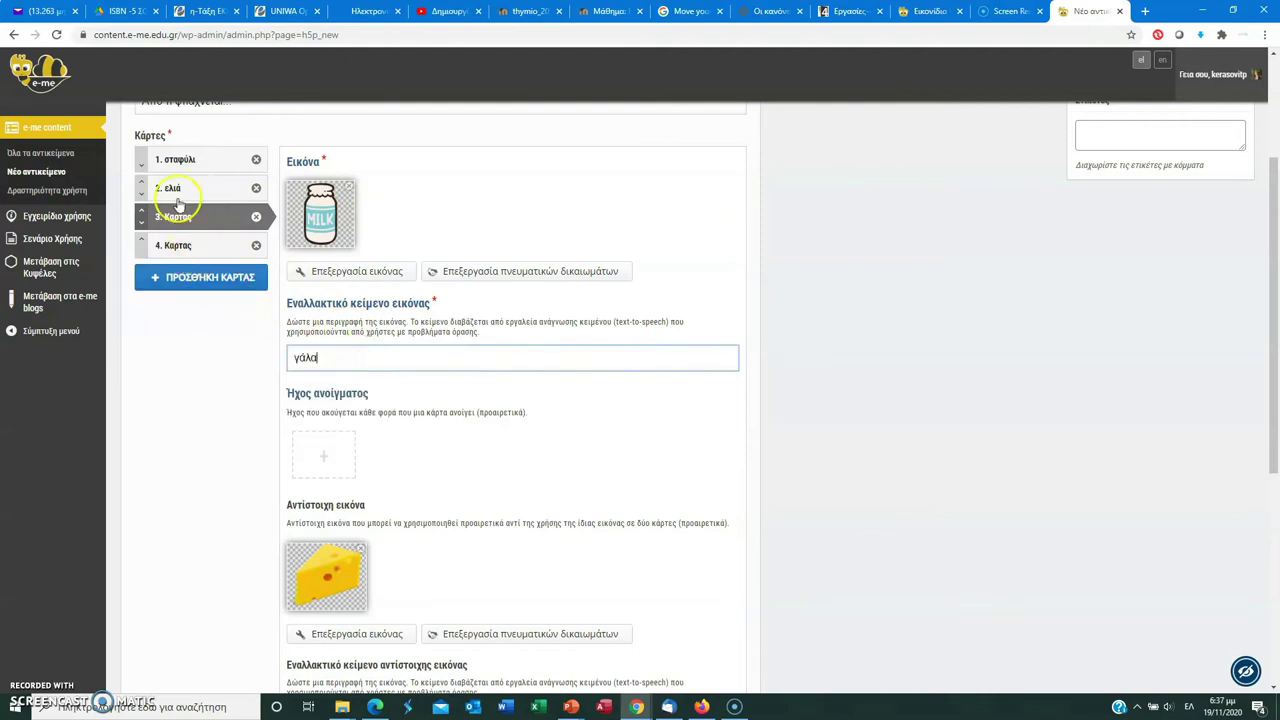
click(205, 248)
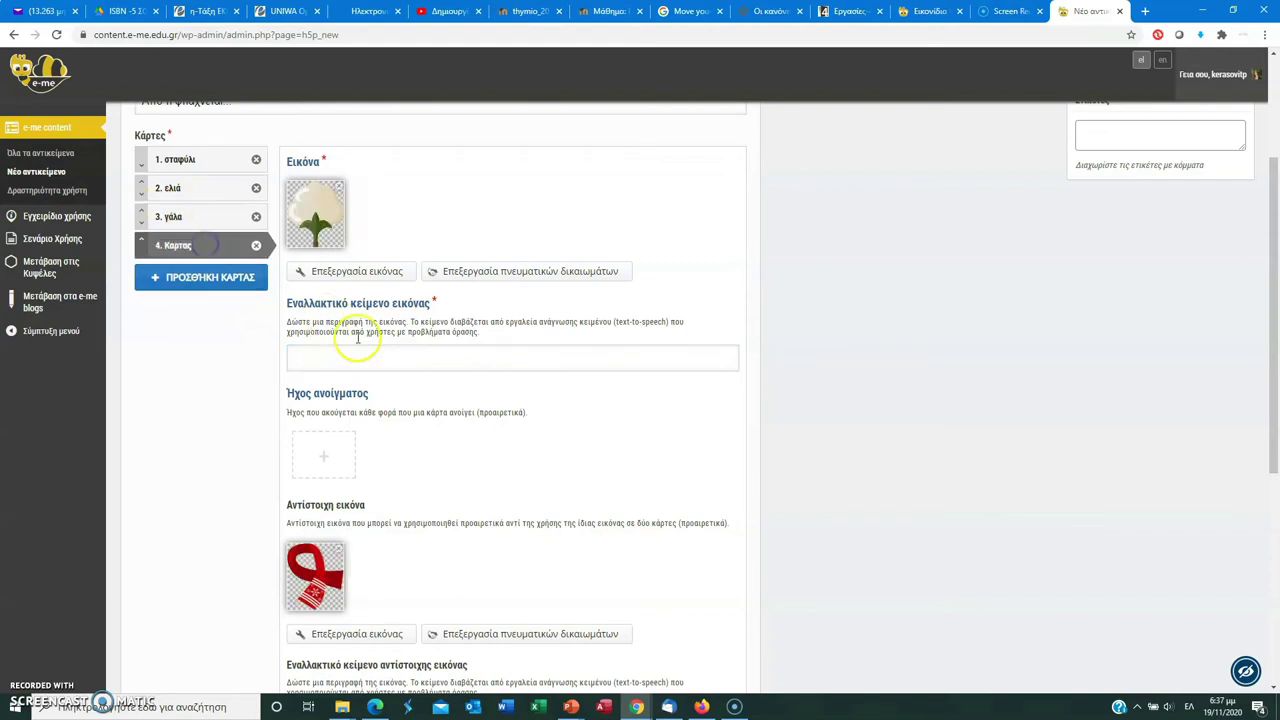
click(369, 368)
text(βαμβάκι)
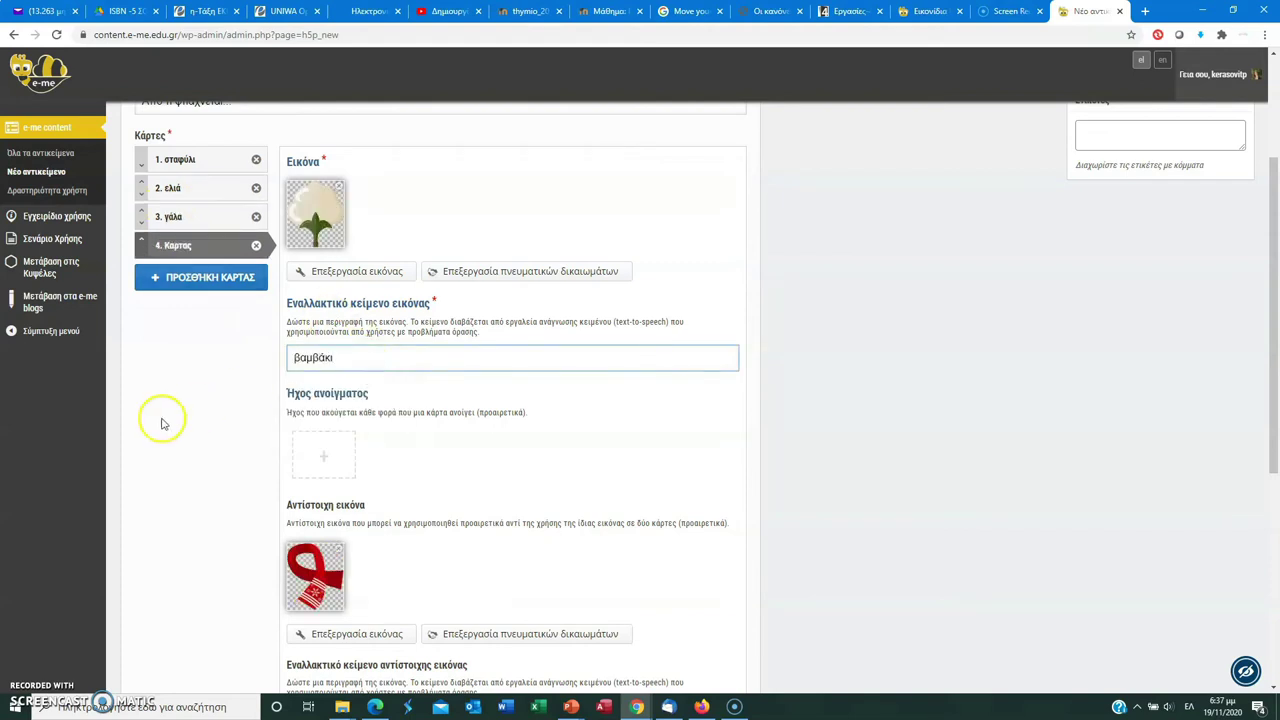
click(163, 423)
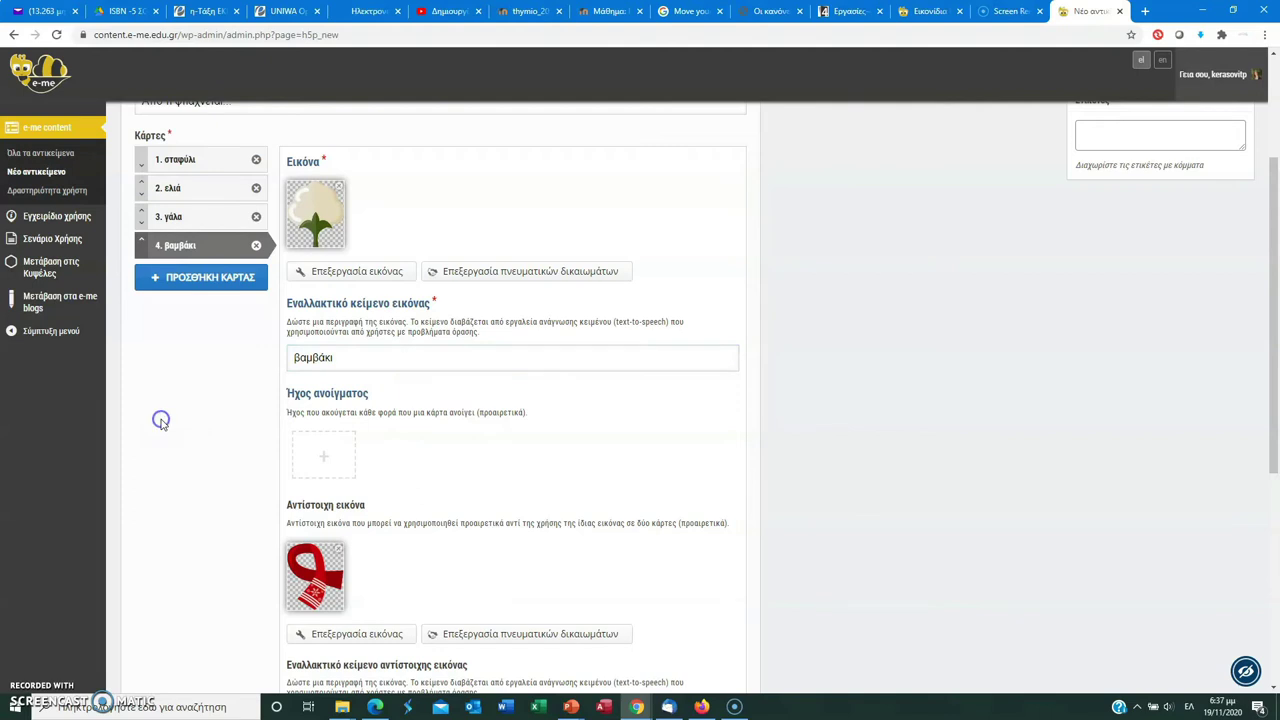
Step: Examine the game settings for square card layout, number of cards used and the retry option
drag(1263, 318, 1276, 547)
click(268, 537)
drag(1276, 322, 1276, 392)
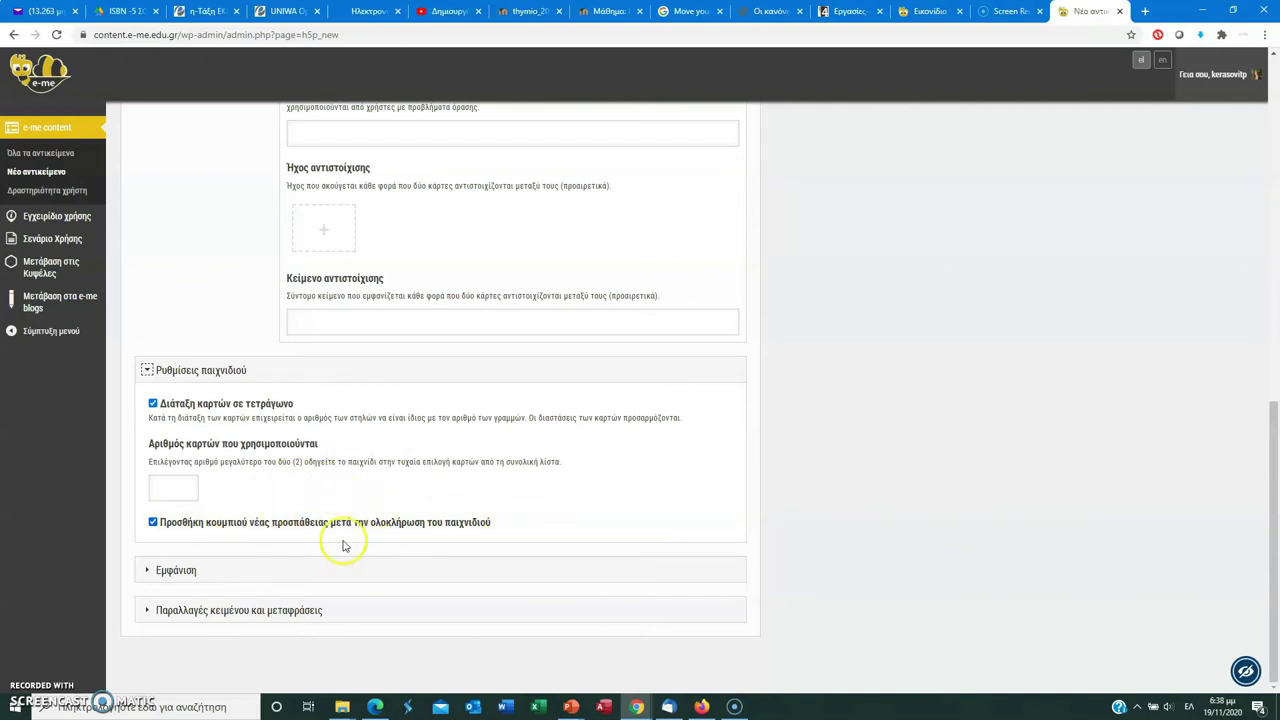
Step: Set the game's theme colour to turquoise #39dece in the appearance settings
click(397, 568)
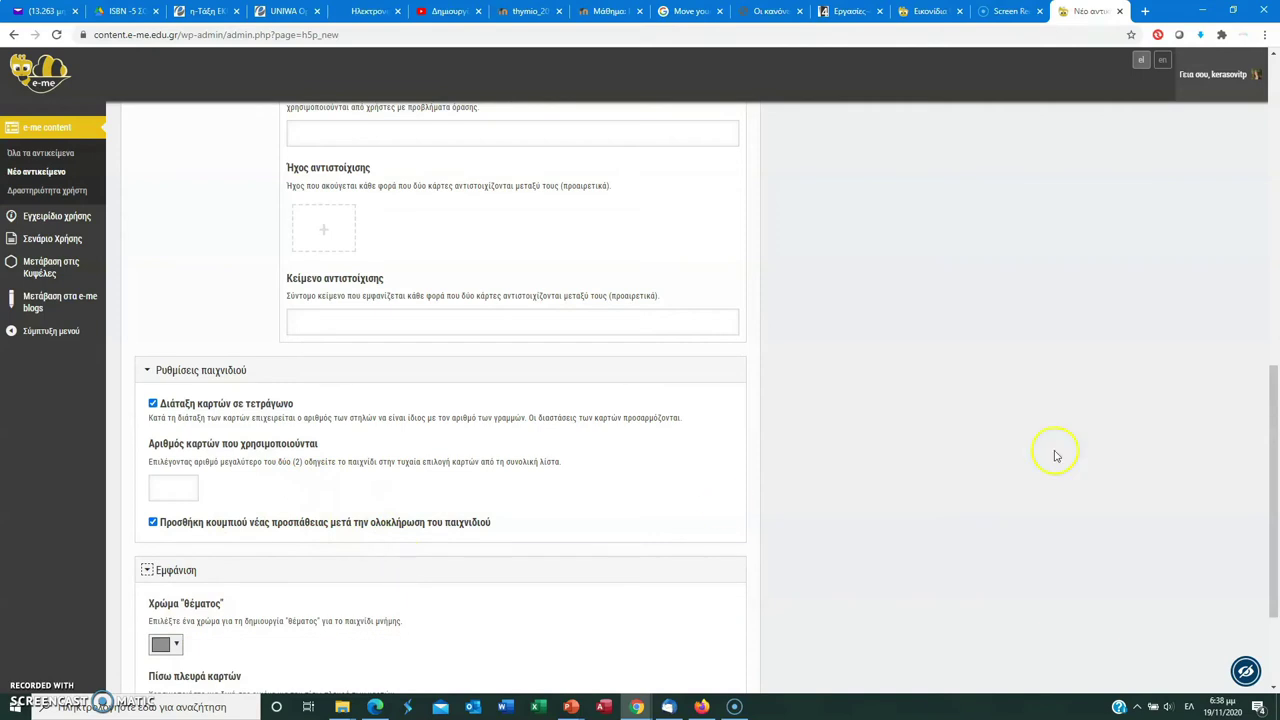
drag(1278, 352, 1276, 515)
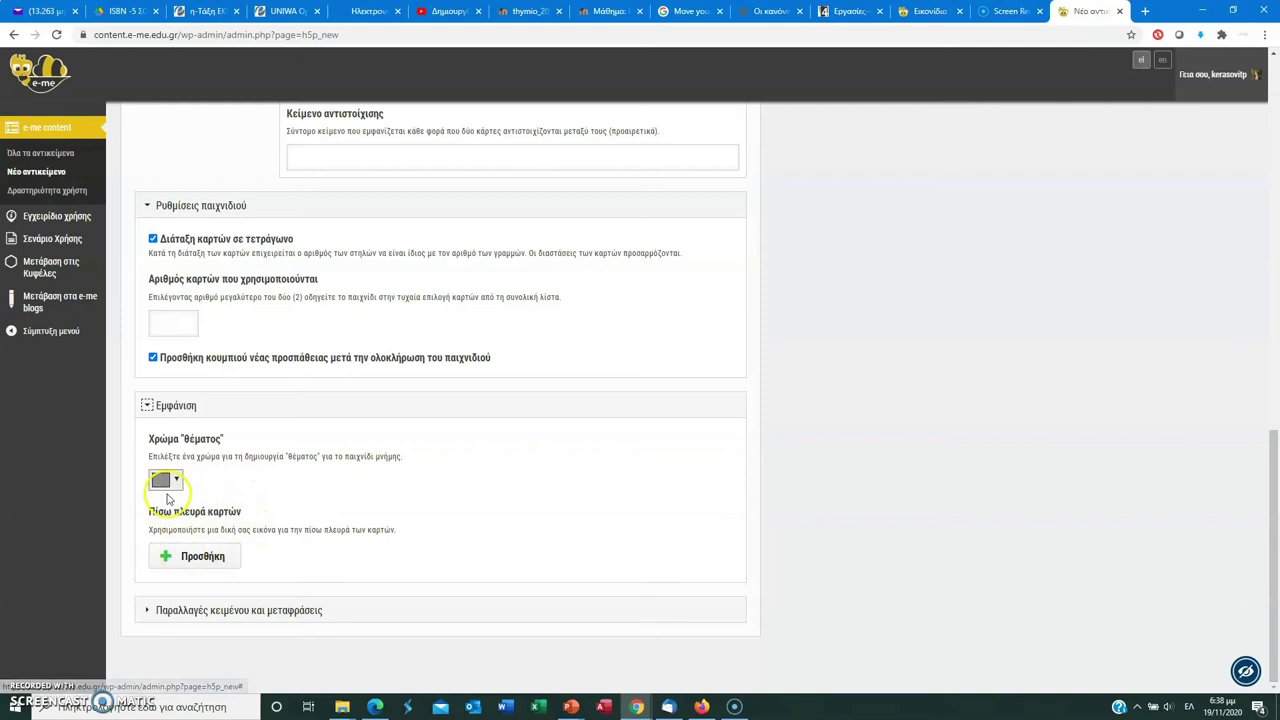
click(165, 480)
click(165, 480)
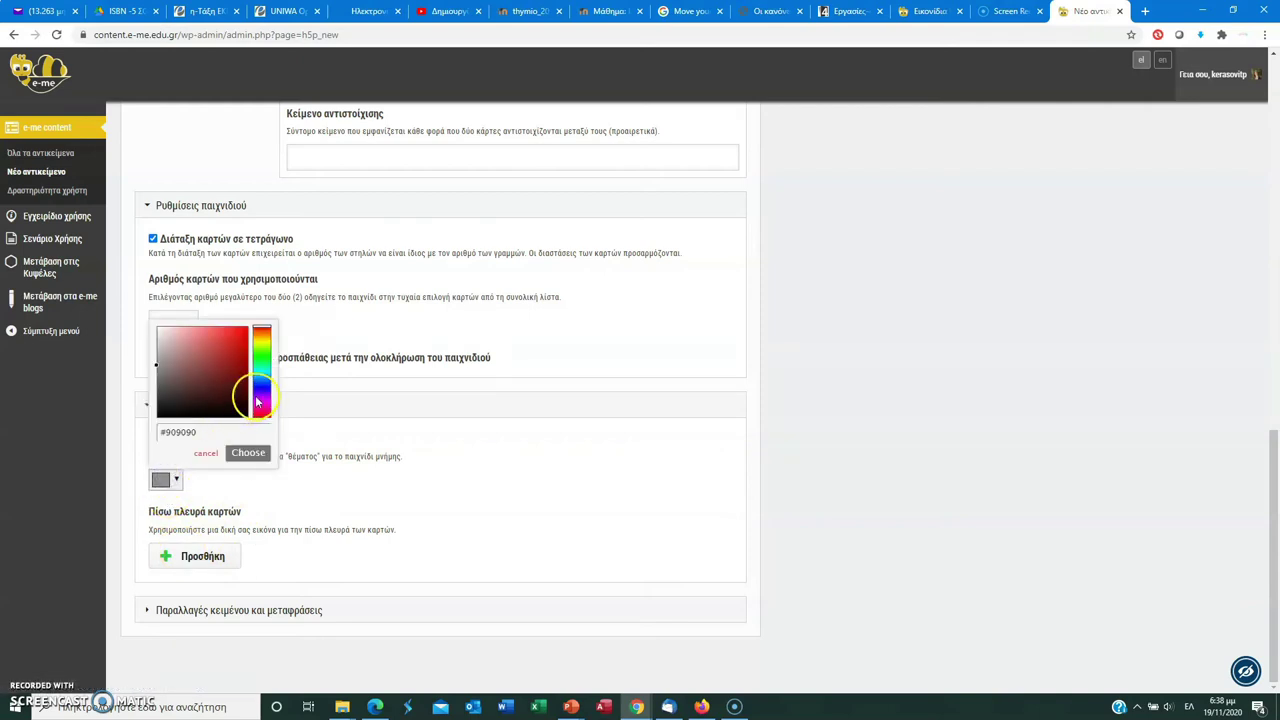
drag(258, 400, 265, 375)
drag(213, 338, 226, 341)
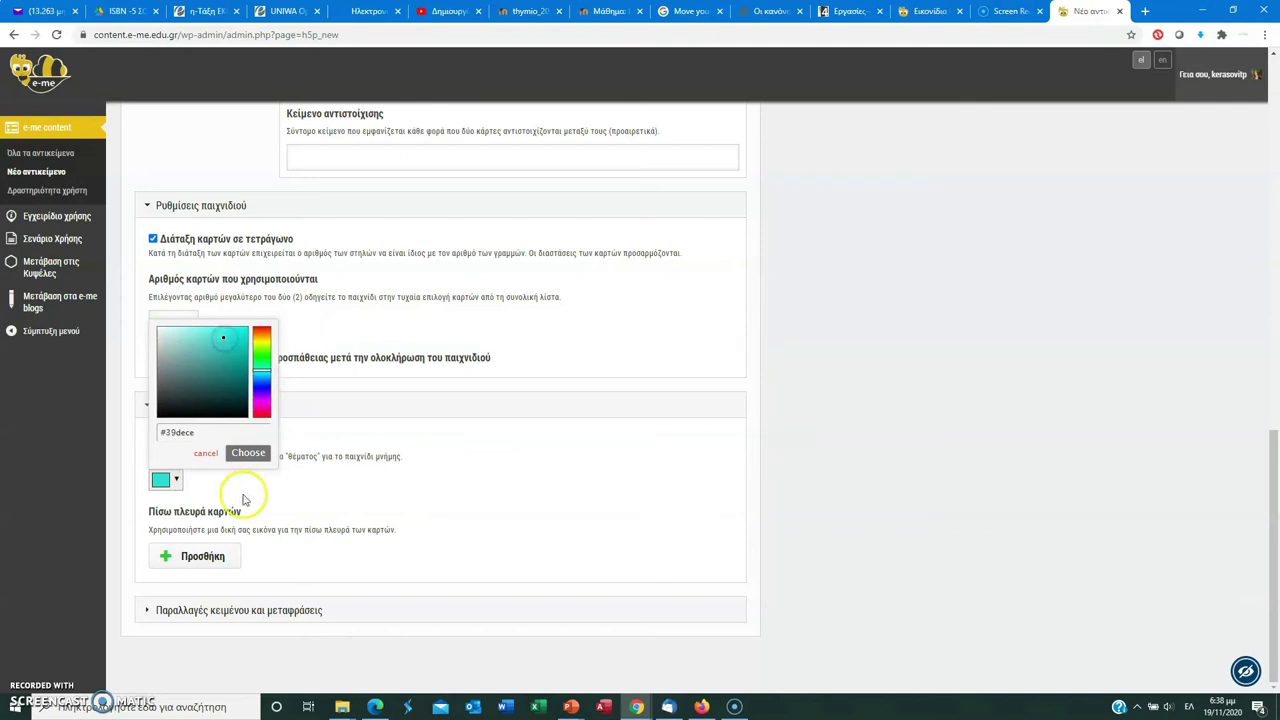
click(251, 452)
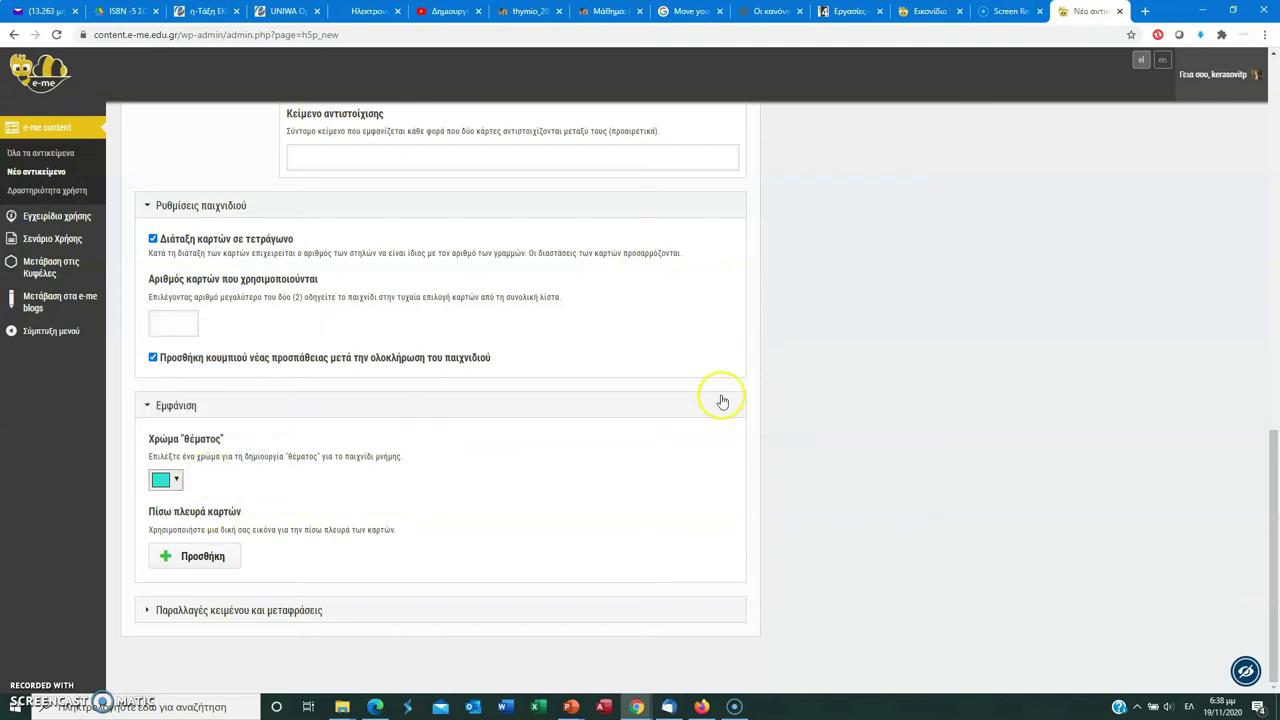
Step: Tag the game with "e-learning, πρώτη ύλη, τελικό προϊόν, ελιά, βαμβάκι, σταφύλι, γάλα"
drag(1274, 451, 1274, 120)
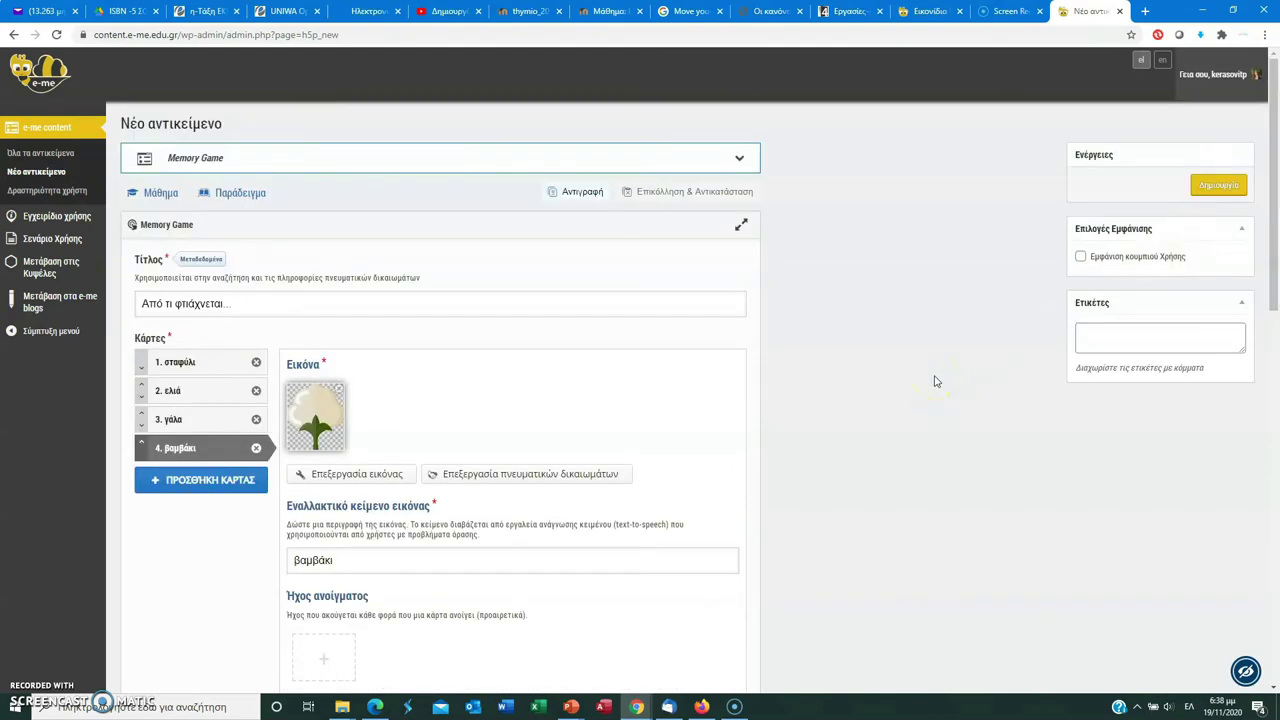
click(1142, 339)
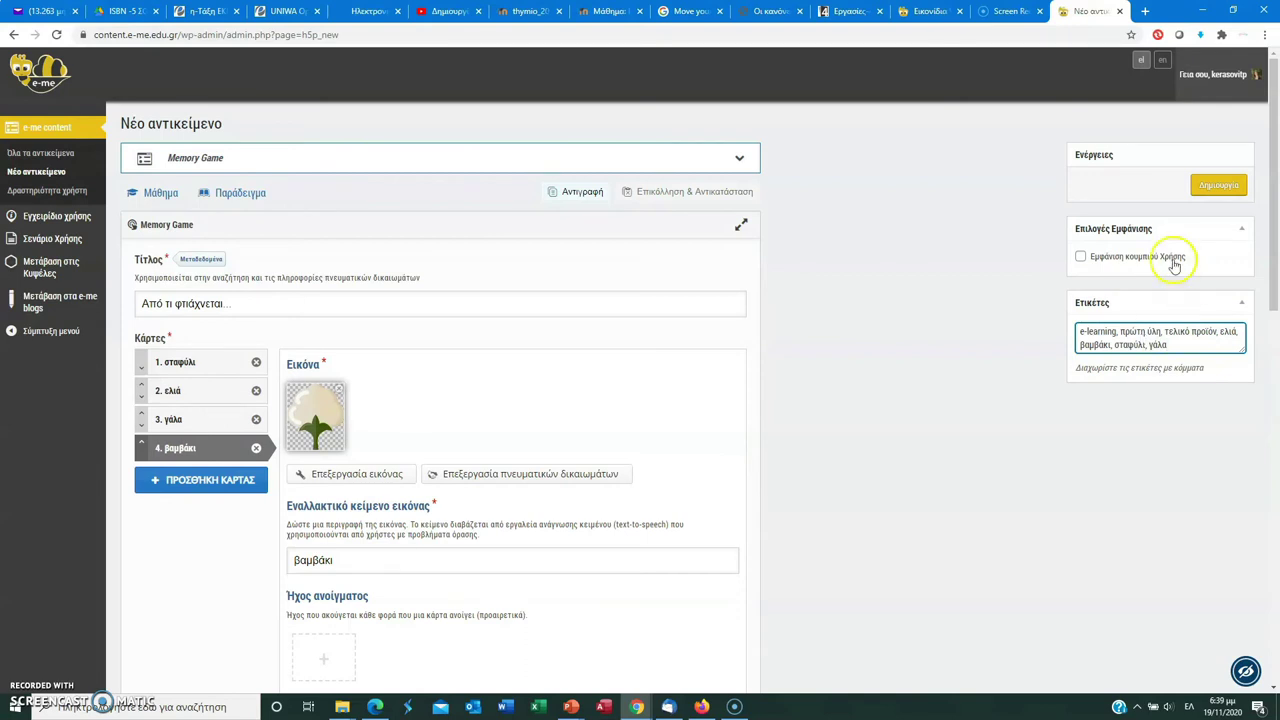
Step: Enable the display option "Εμφάνιση κουμπιού Χρήσης" and create the memory game
click(1117, 260)
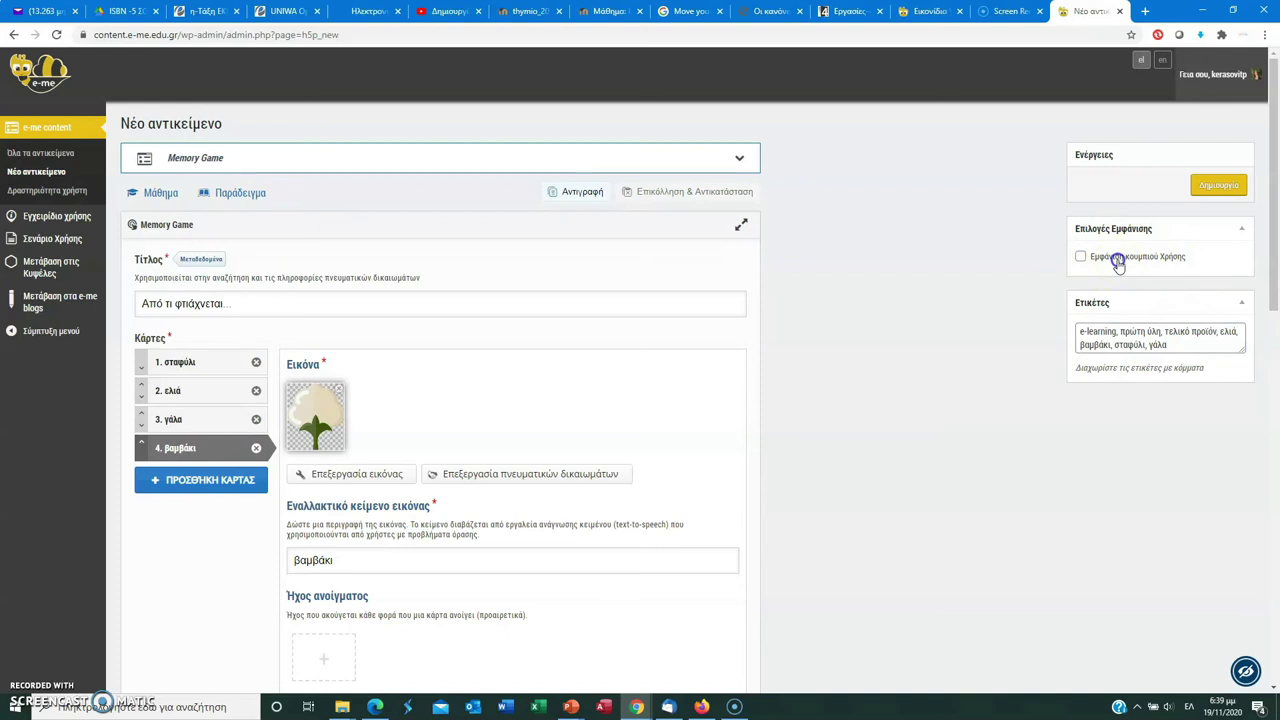
click(1213, 188)
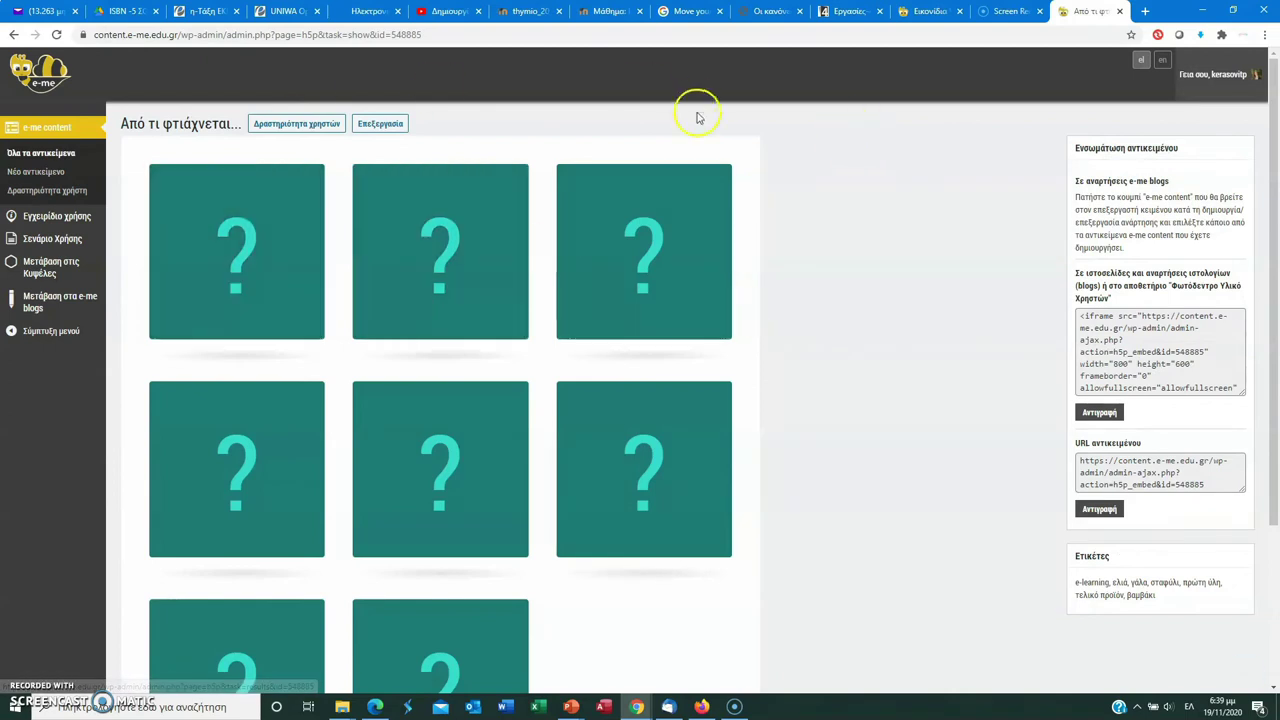
Step: Look over the face-down cards of the created game and reopen the game for editing
scroll(1276, 318, down, 1)
drag(1276, 318, 1276, 200)
drag(1276, 142, 1268, 180)
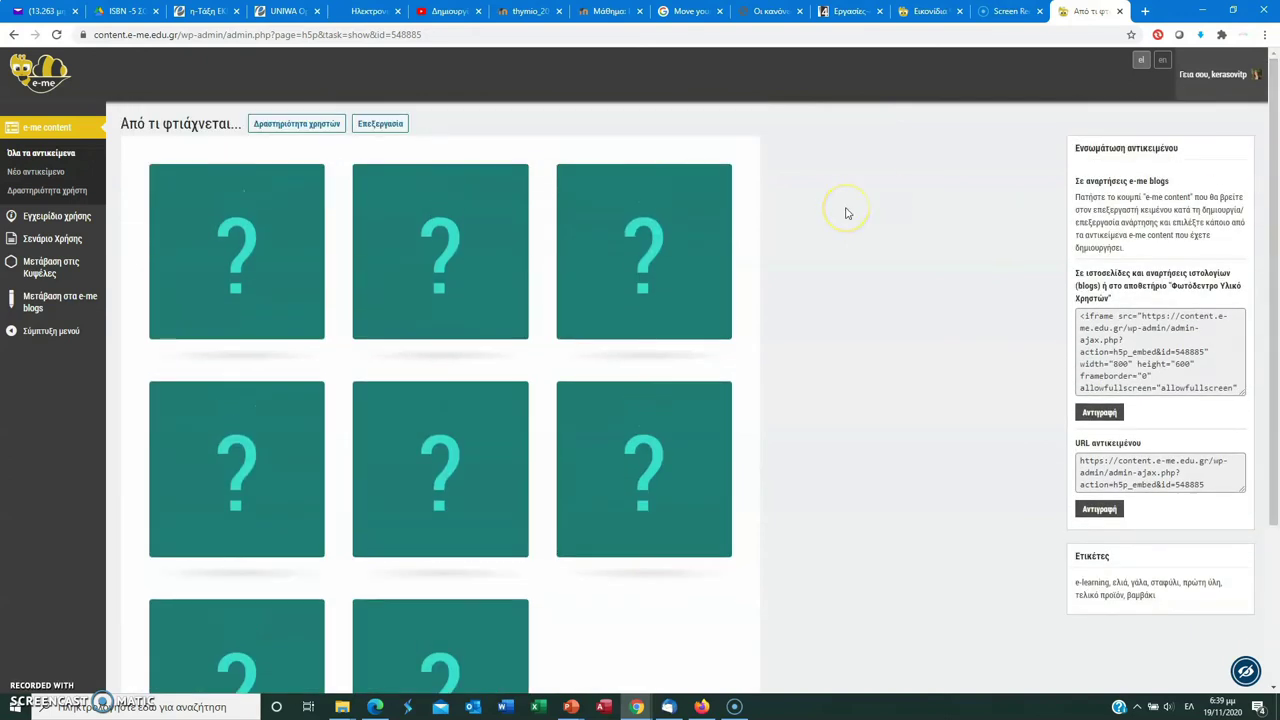
click(393, 128)
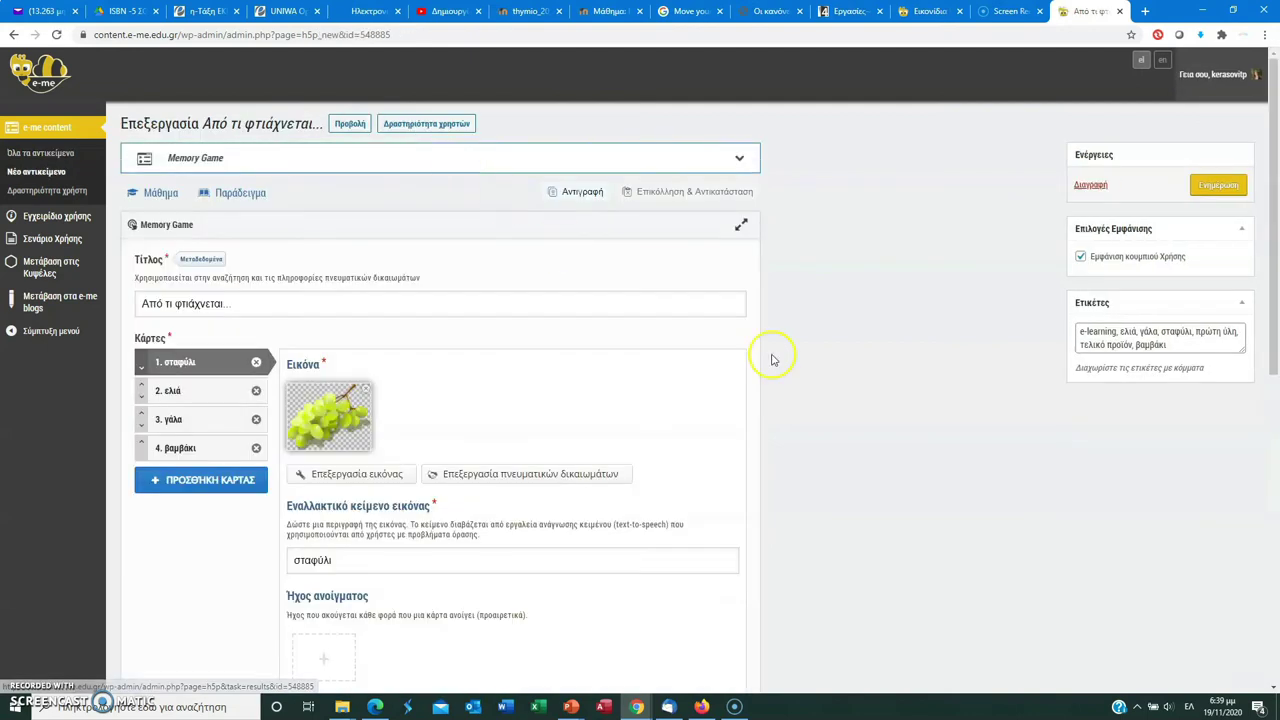
Step: Remove the cards "γάλα" and "βαμβάκι" from the memory game and save the updated game
drag(1276, 215, 1276, 323)
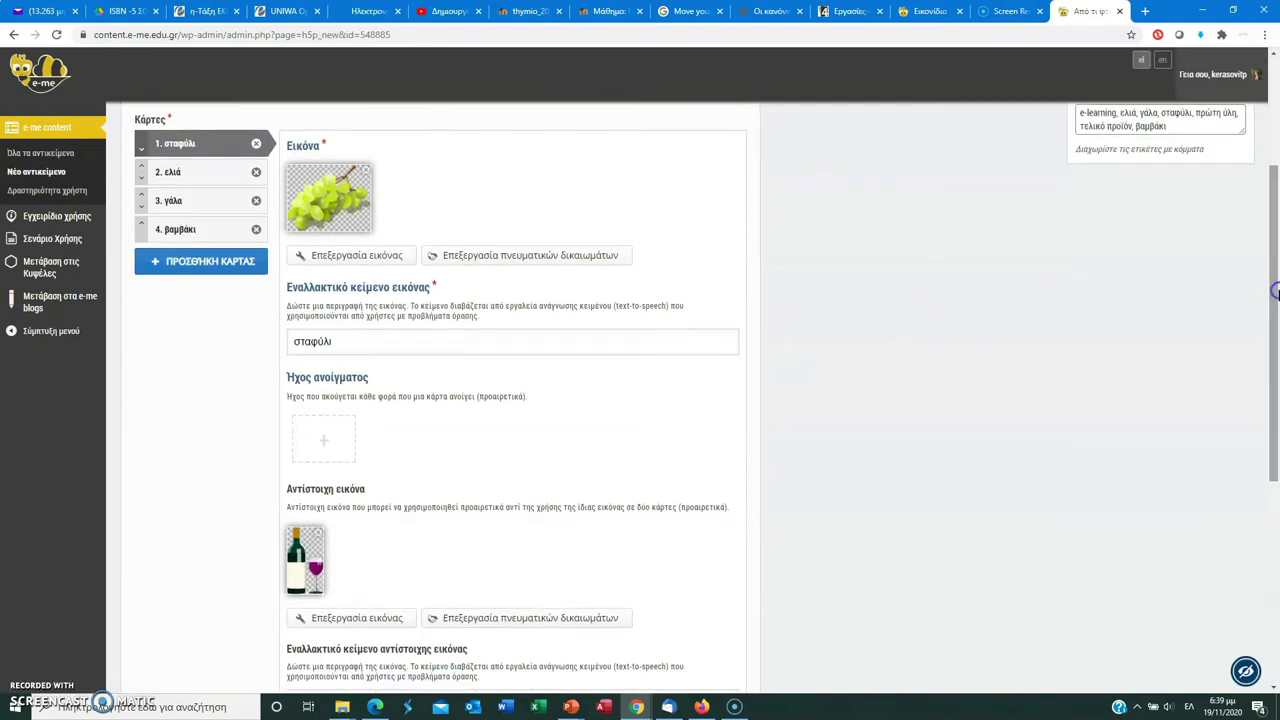
click(257, 202)
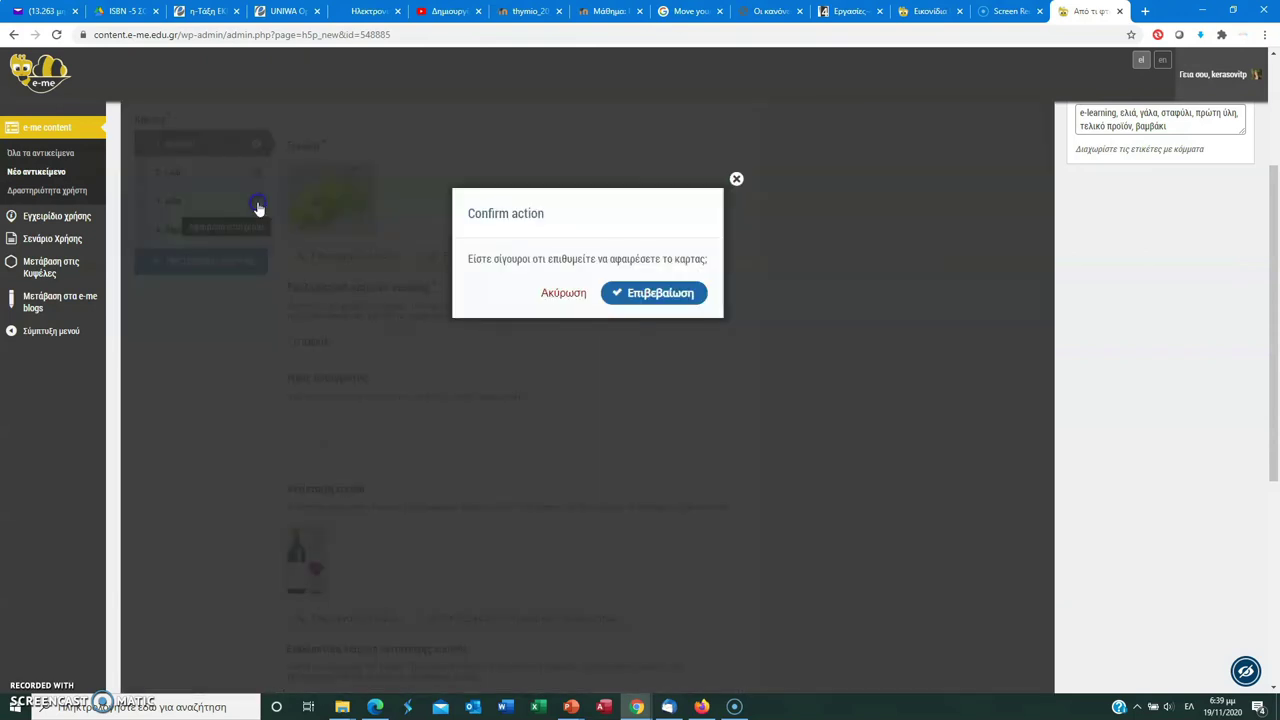
click(638, 293)
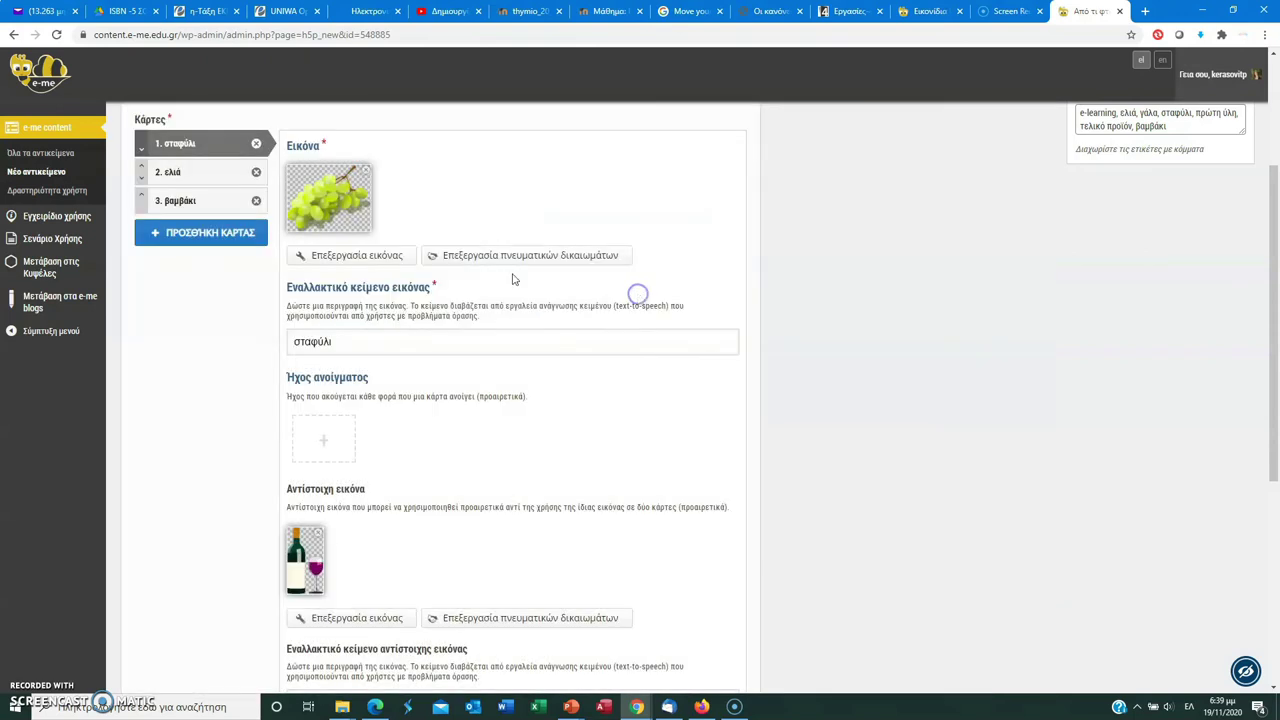
click(257, 201)
click(676, 293)
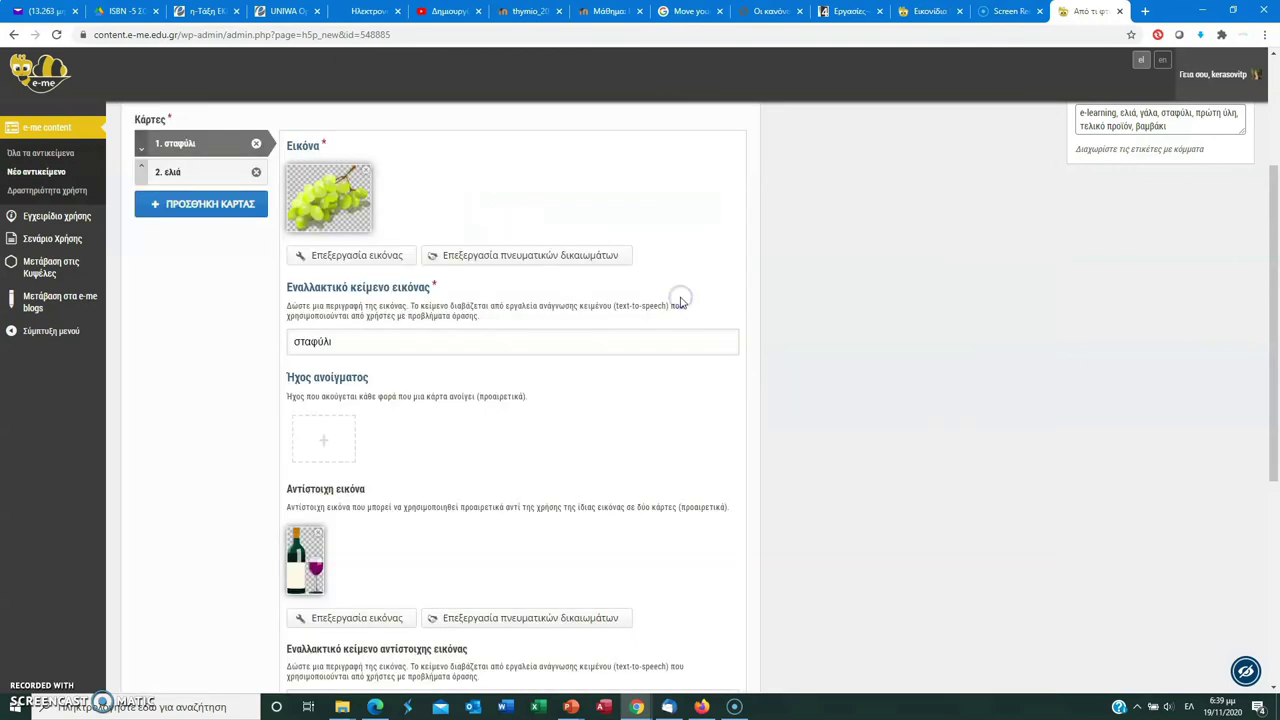
drag(1275, 375, 1272, 269)
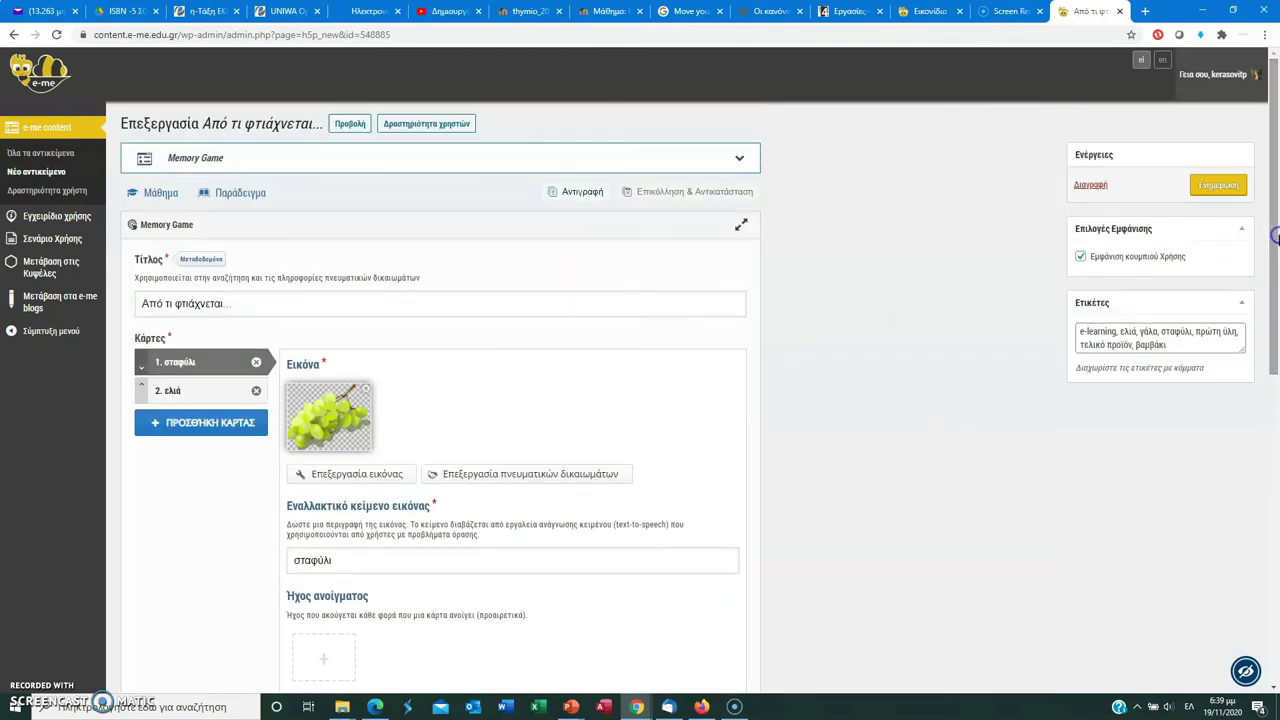
click(1217, 186)
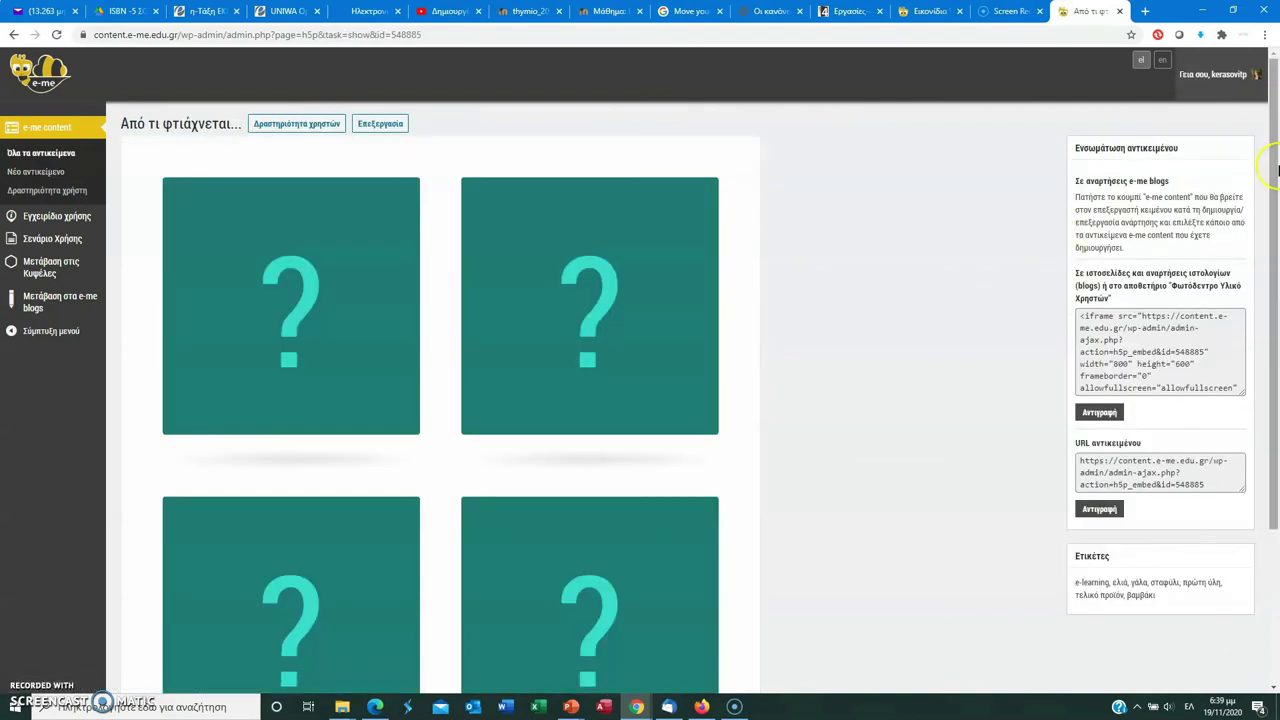
Step: Copy the memory game's object URL and open it in a new browser tab
drag(1275, 187, 1276, 293)
scroll(1276, 293, up, 2)
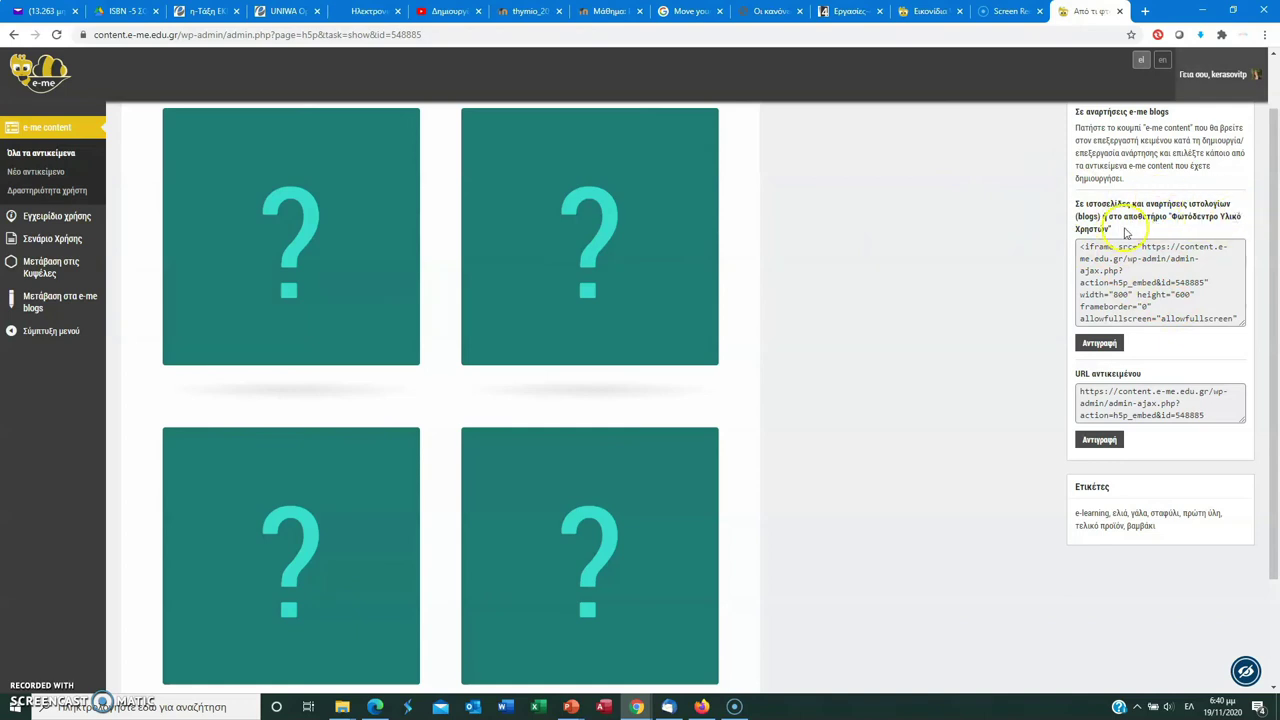
click(1099, 440)
click(1177, 403)
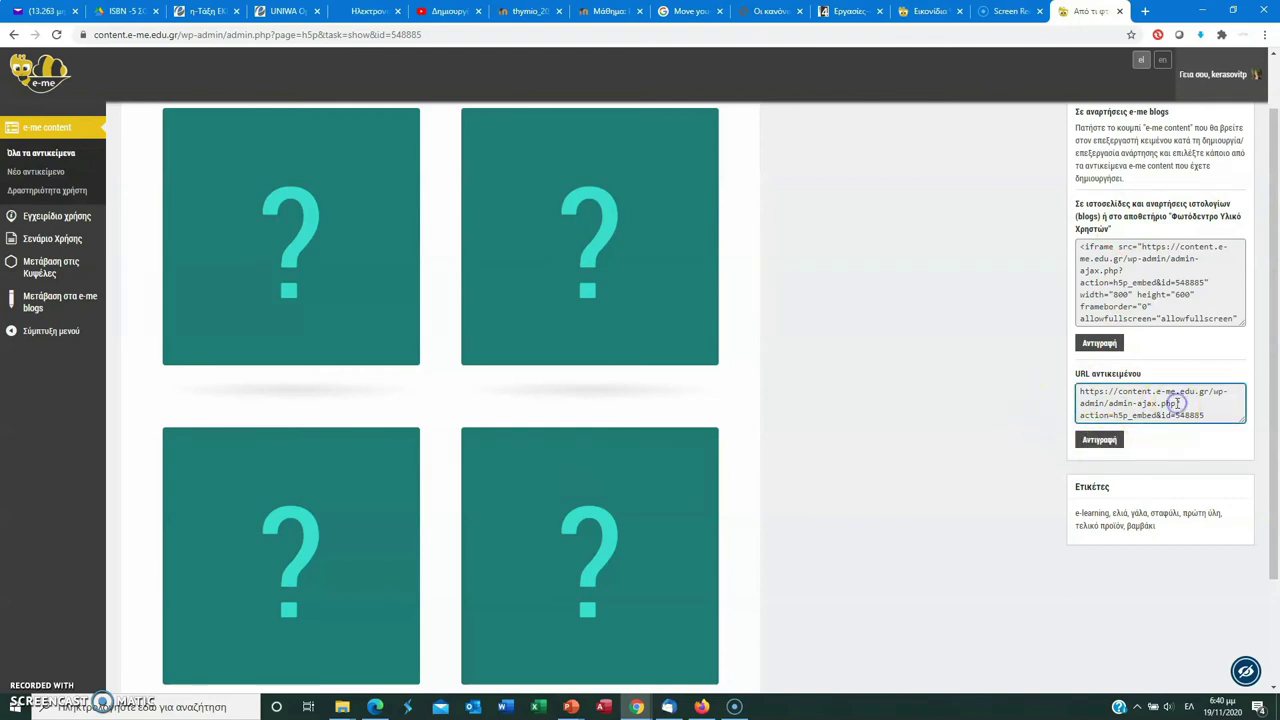
click(1106, 441)
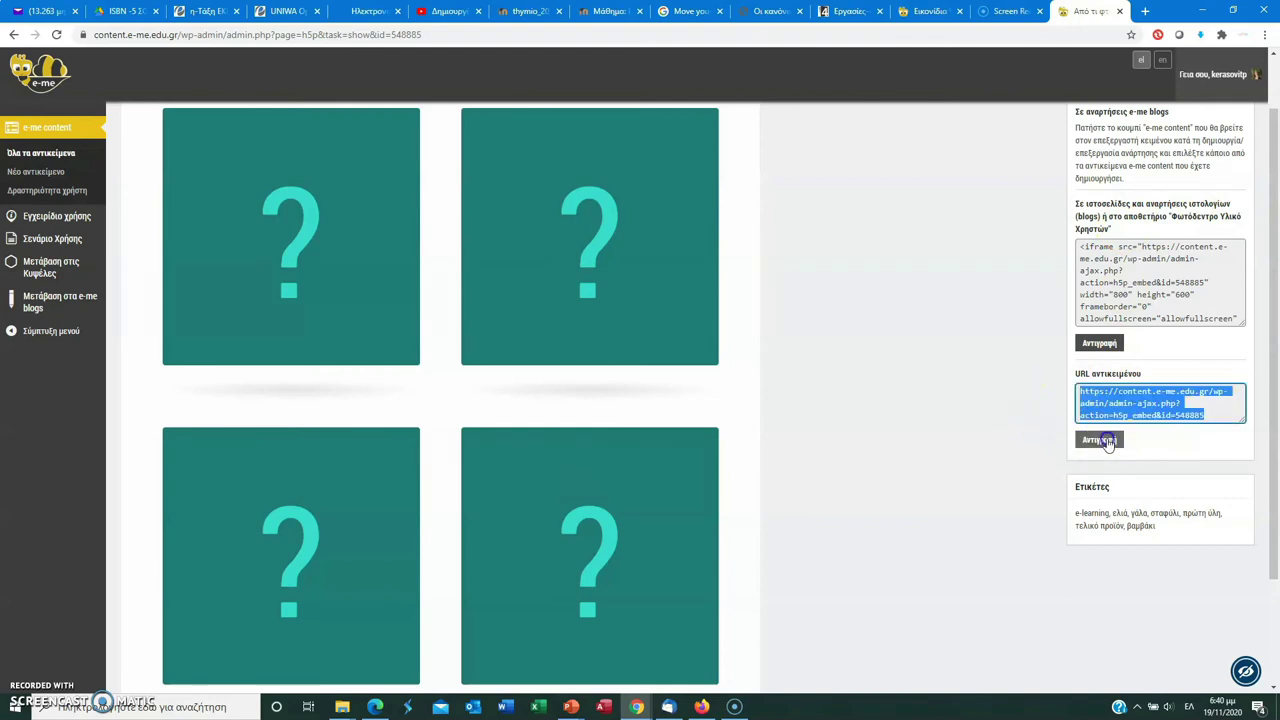
click(1145, 11)
key(ctrl+v)
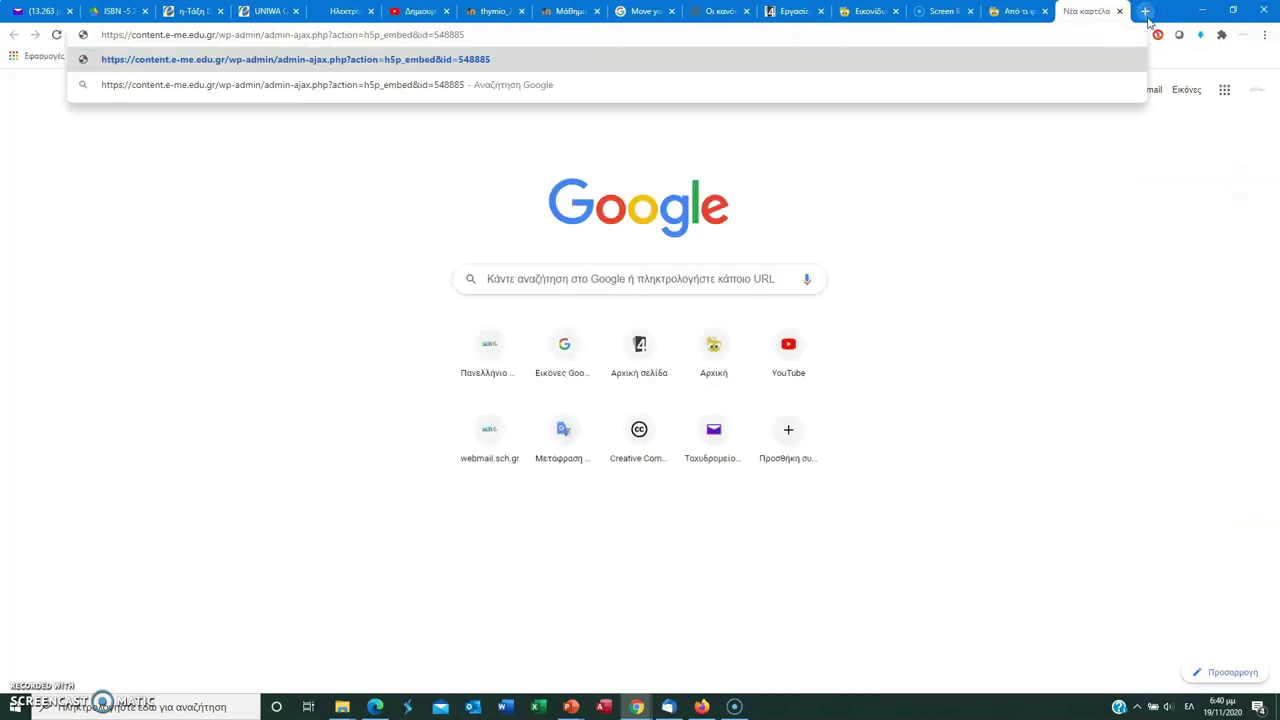
key(Return)
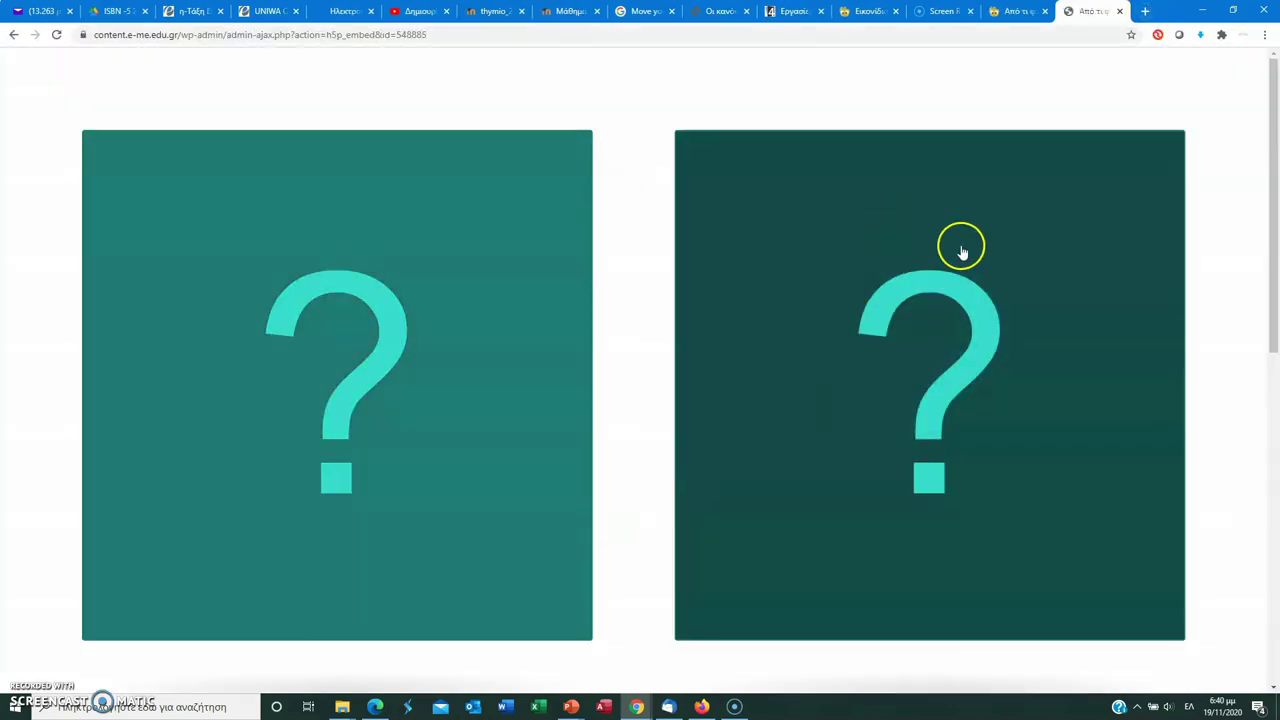
Step: Shrink the browser window to fit all four cards, and play the game by matching grapes with wine and olives with oil
drag(1268, 160, 1266, 122)
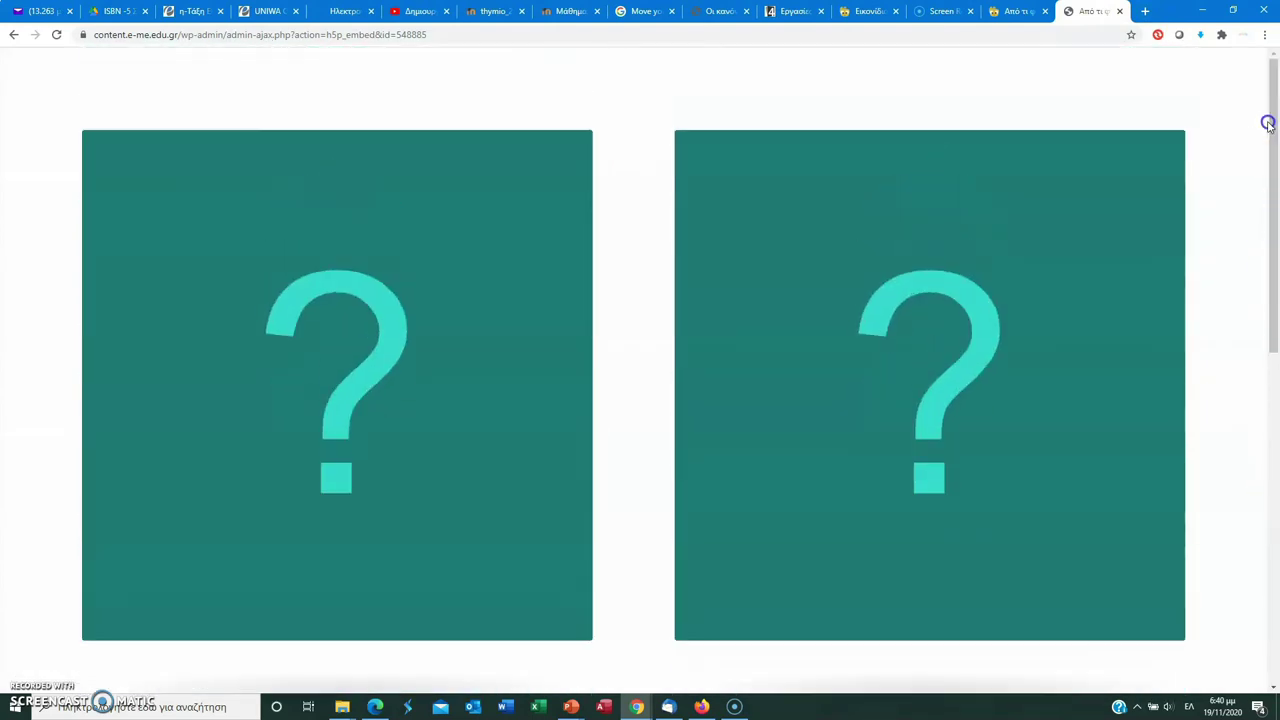
click(1236, 12)
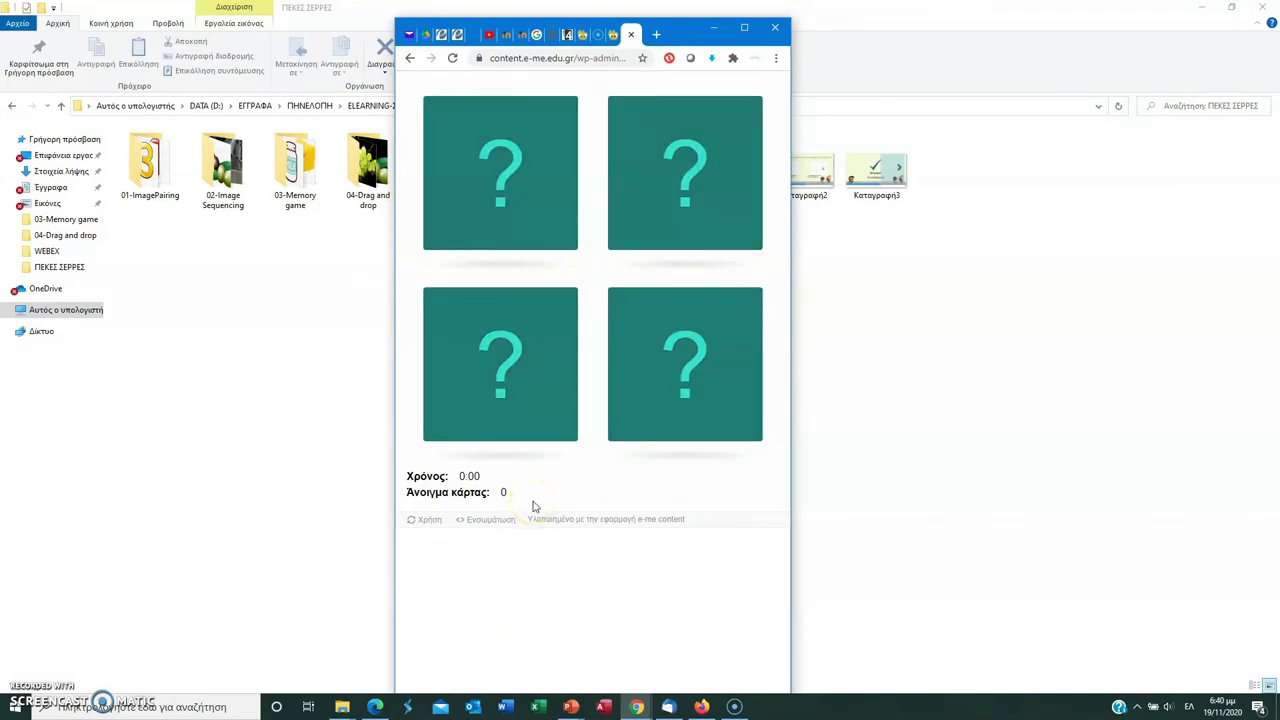
click(628, 583)
click(500, 180)
click(666, 182)
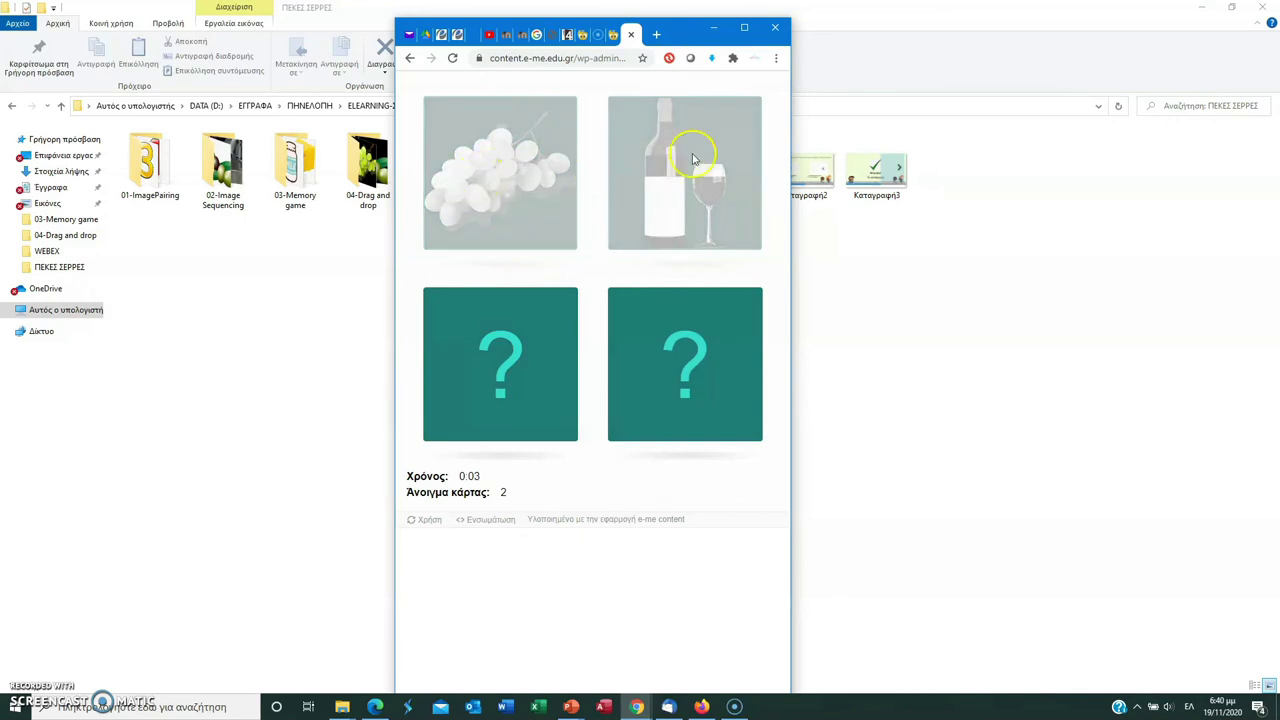
click(519, 377)
click(686, 366)
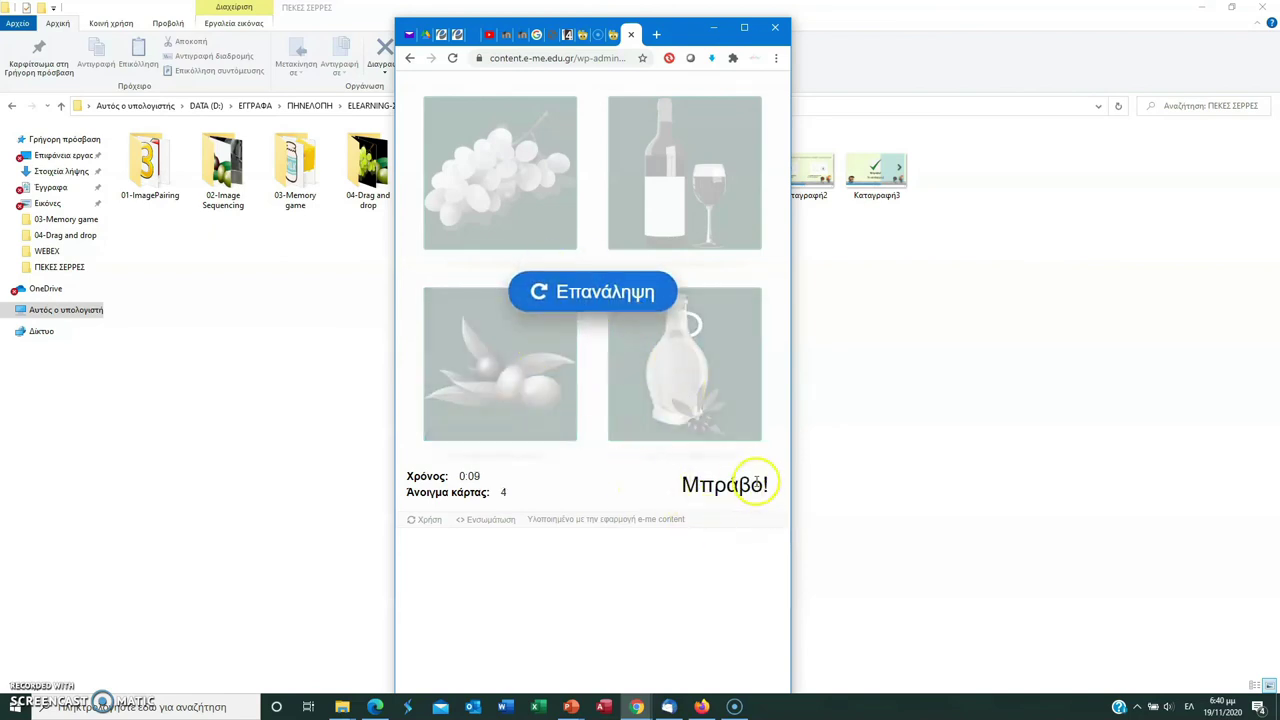
Step: Restart the memory game and replay it, matching the olive oil with the olives and the grapes with the wine
click(592, 296)
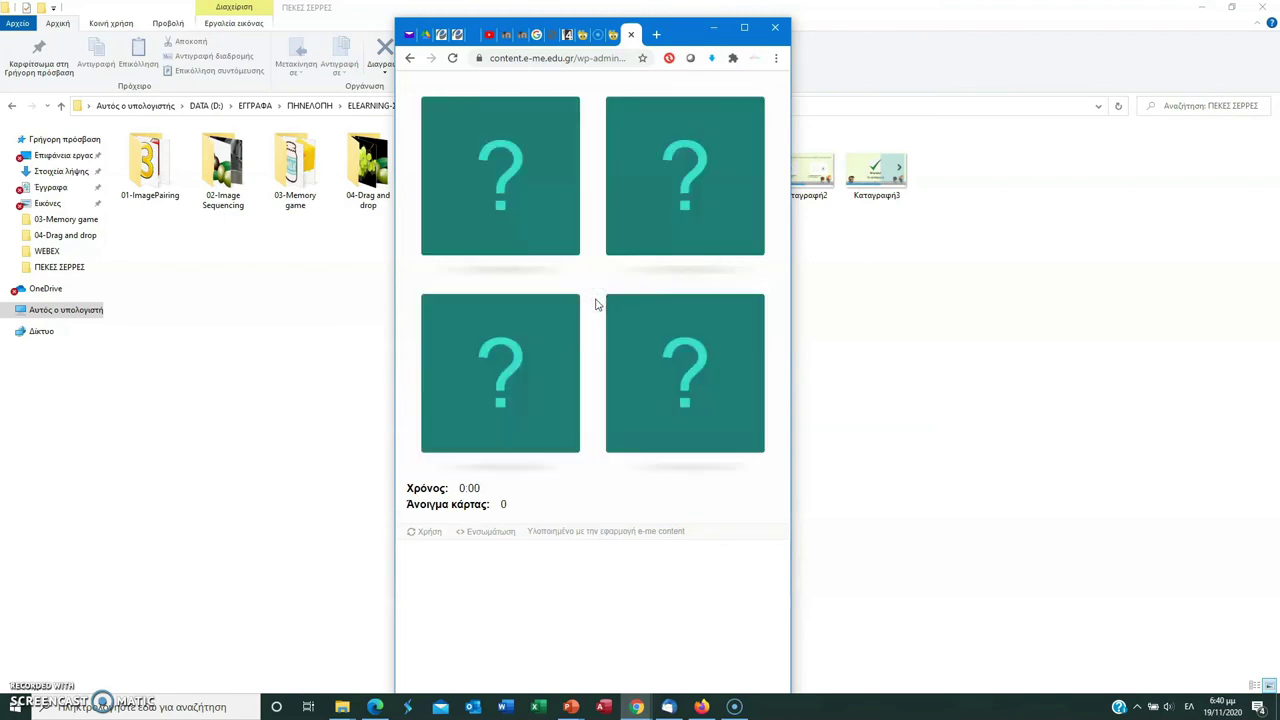
click(524, 185)
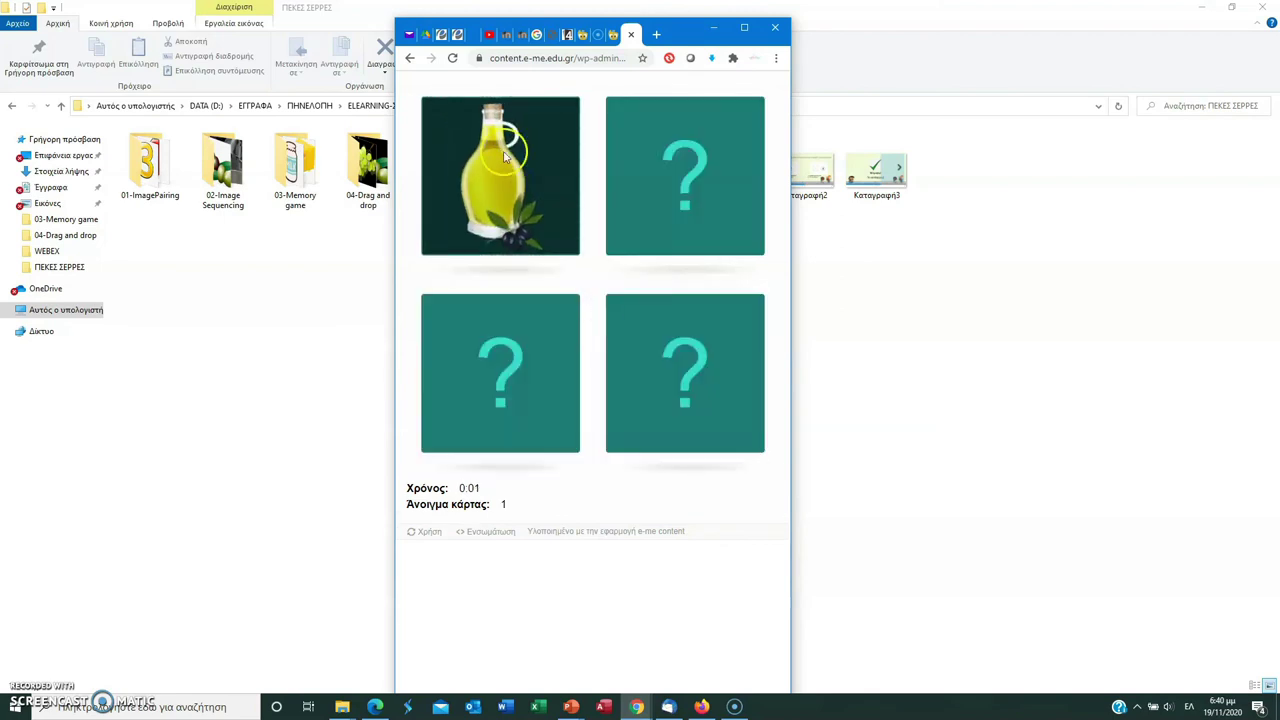
click(666, 368)
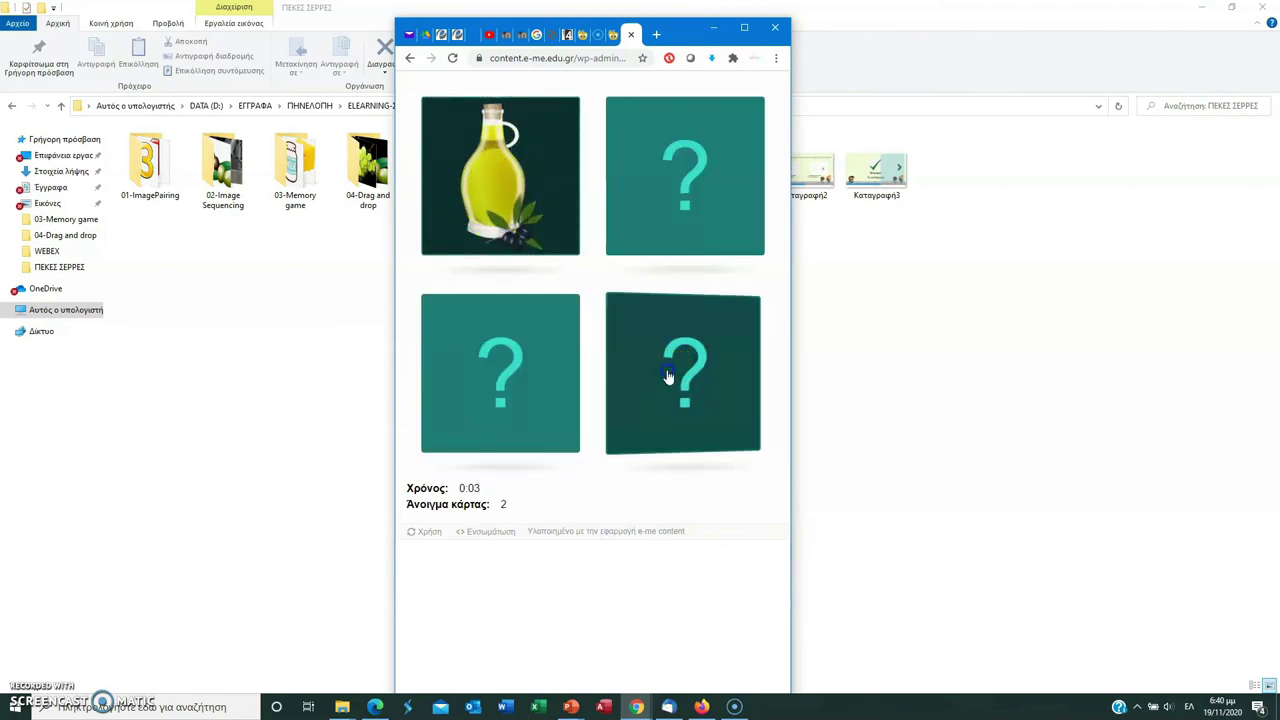
click(655, 214)
click(514, 207)
click(514, 352)
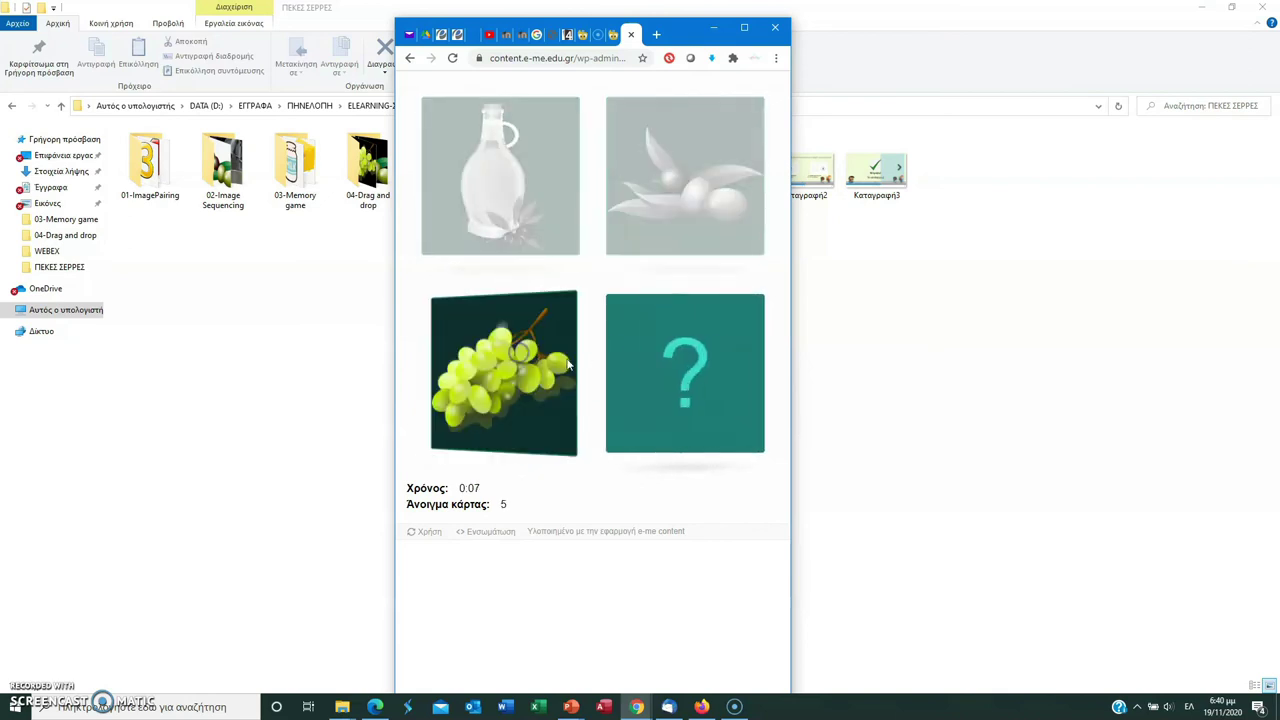
click(622, 373)
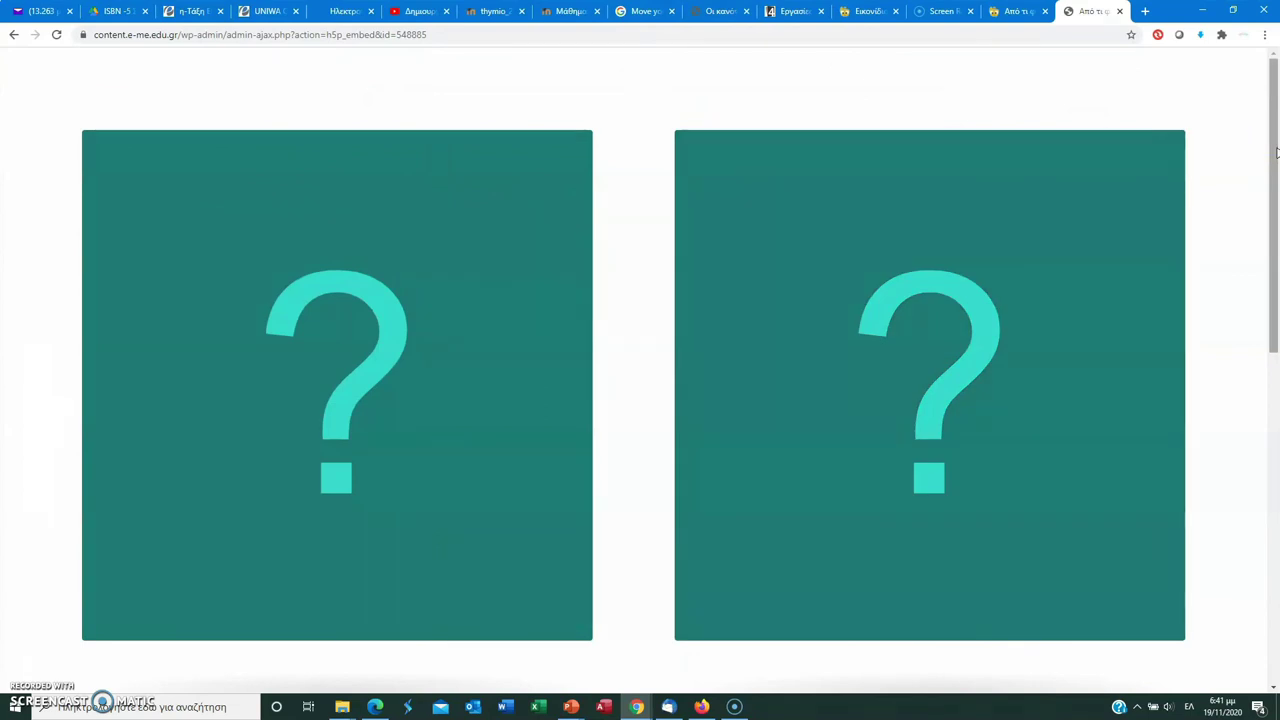
click(1086, 12)
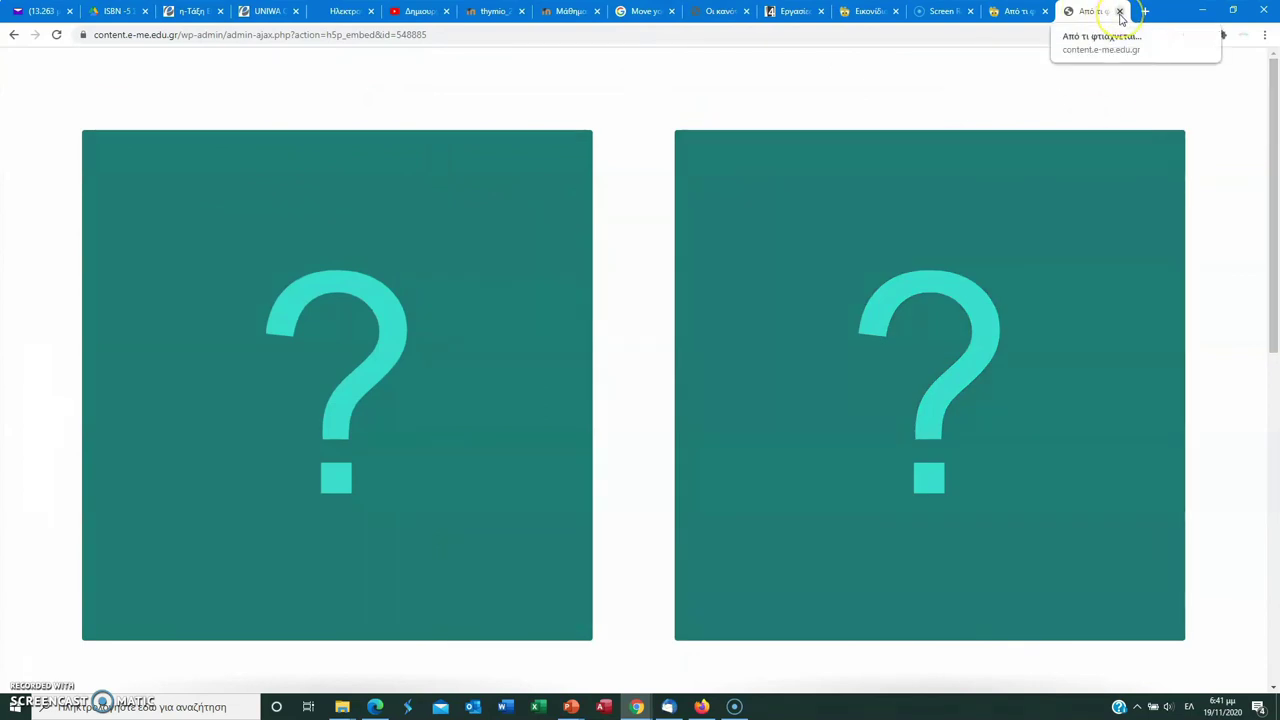